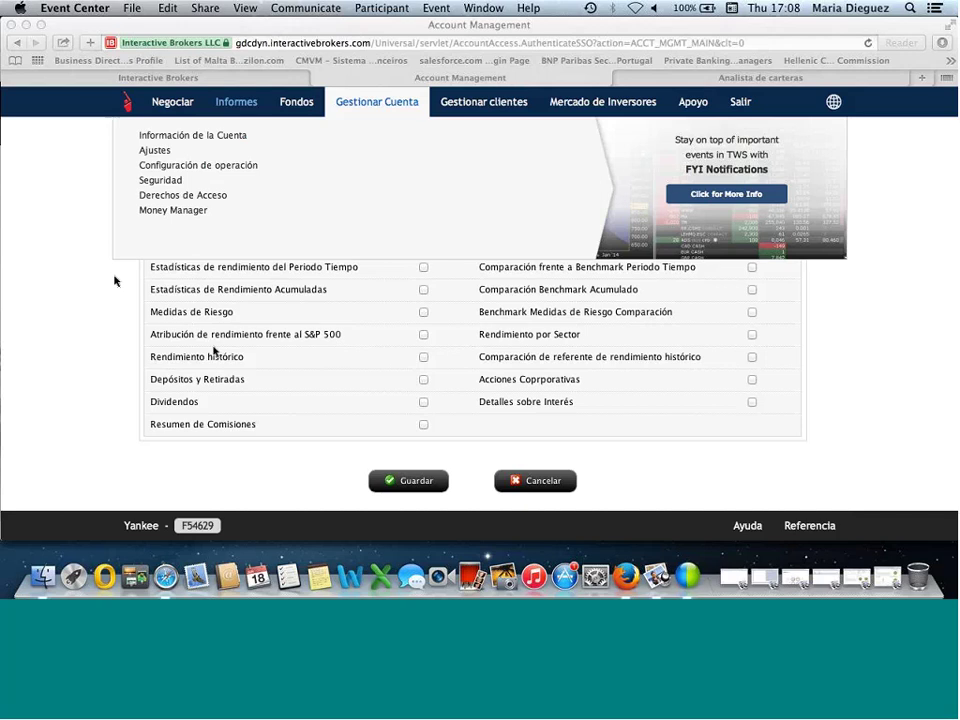
# - Review the account selection, general settings and available report sections of the Seminario report
pyautogui.click(62, 347)
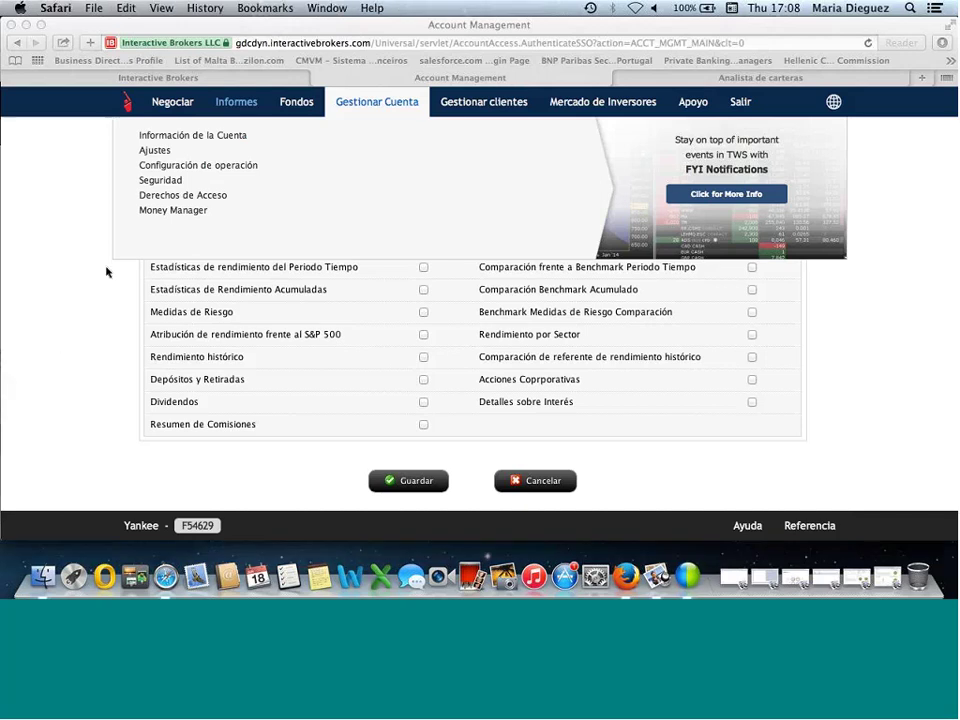
pyautogui.scroll(5, 348, 214)
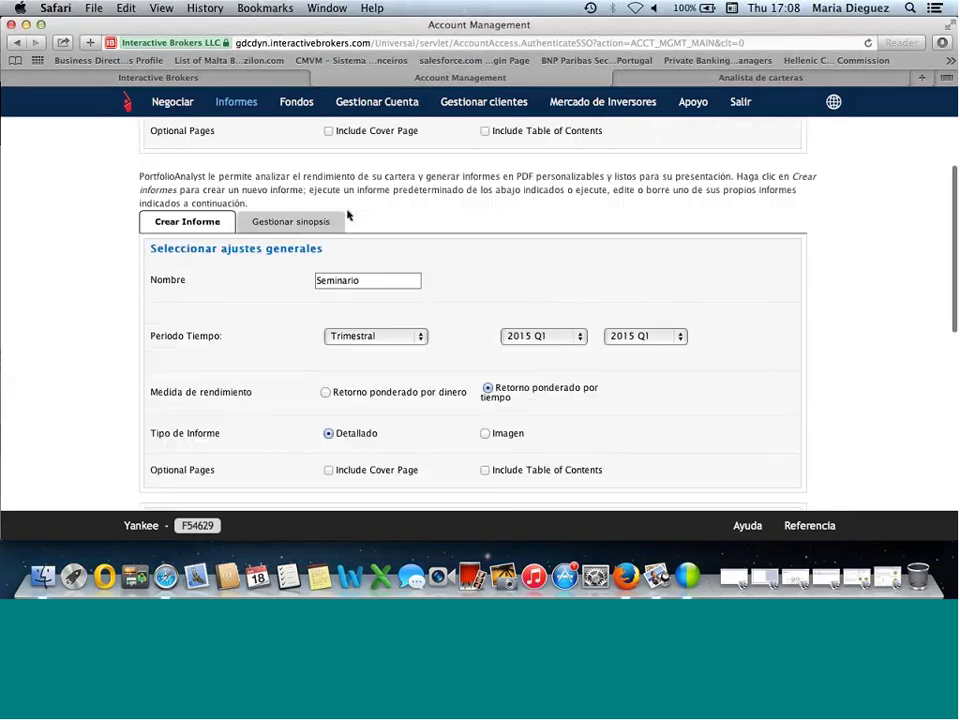
pyautogui.scroll(3, 348, 214)
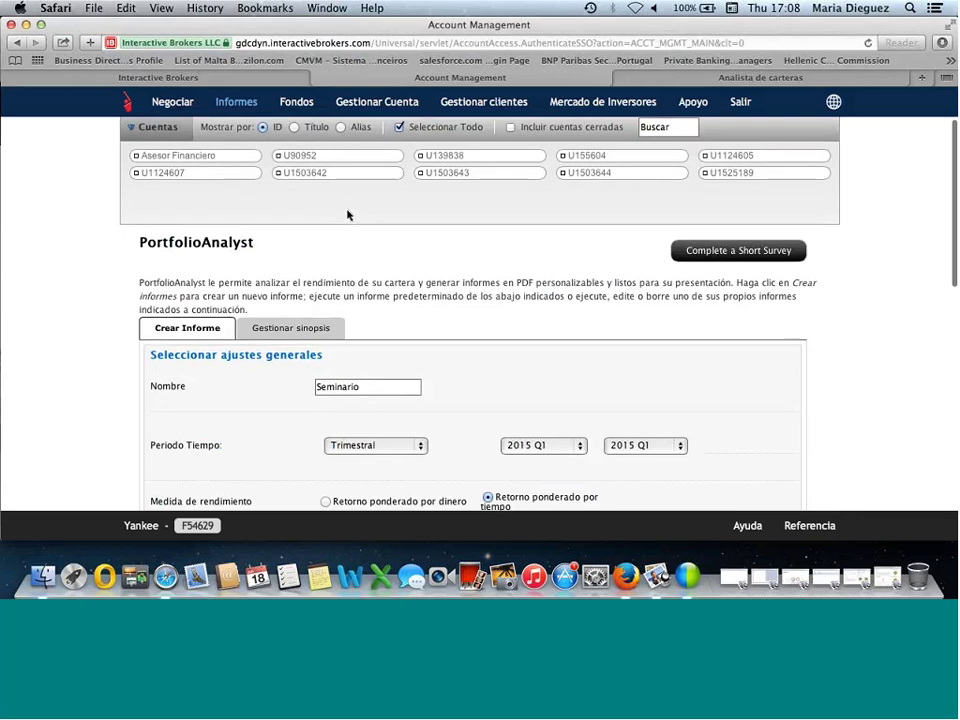
pyautogui.scroll(-3, 348, 214)
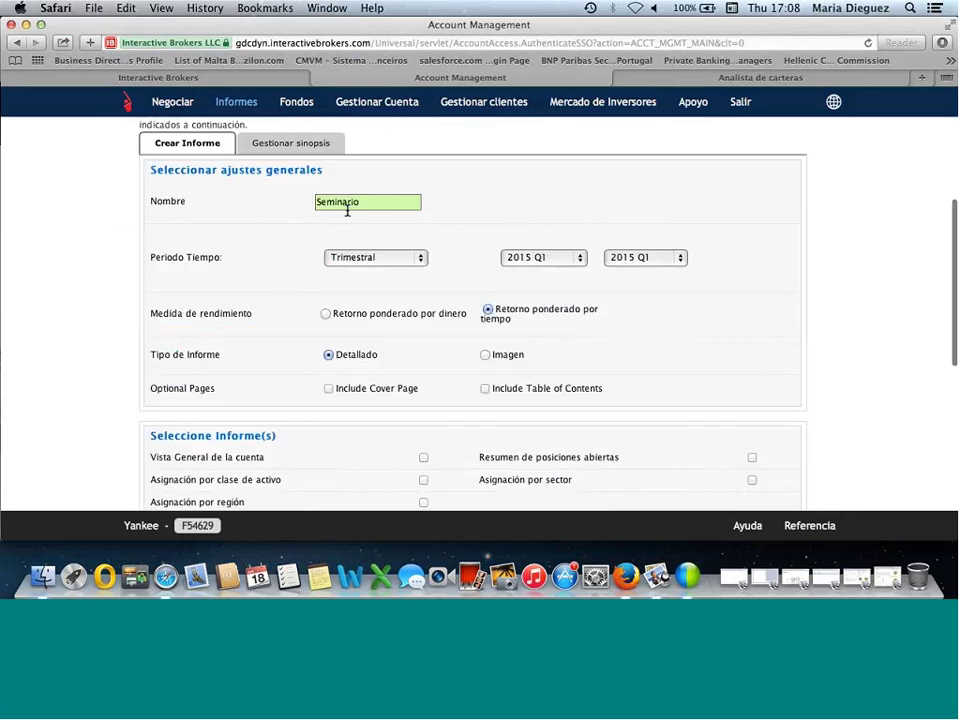
pyautogui.scroll(3, 347, 210)
pyautogui.scroll(-3, 348, 214)
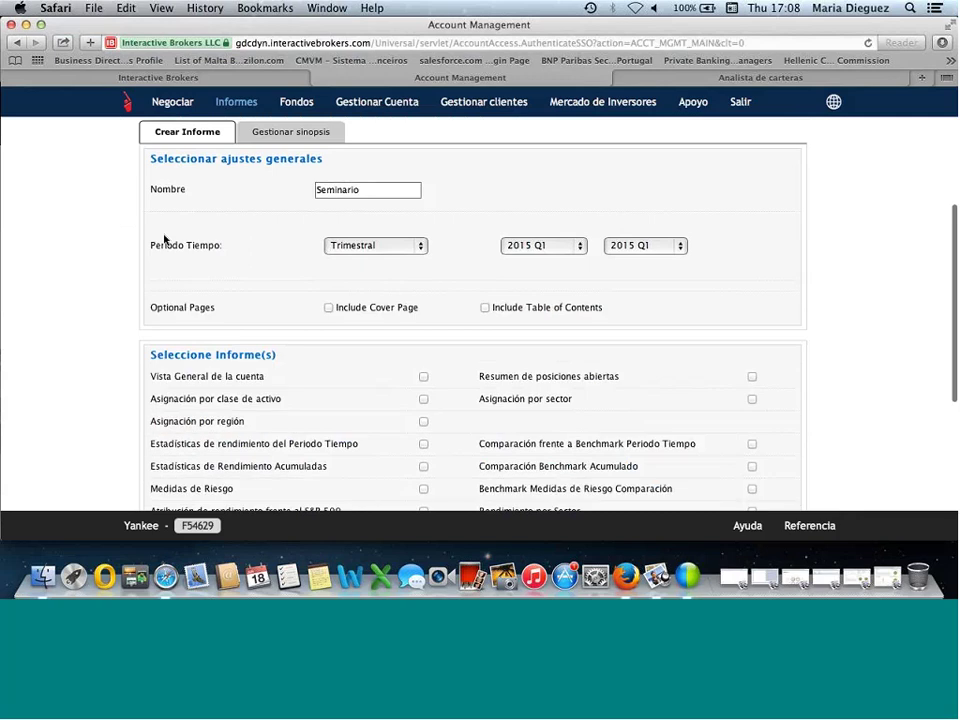
pyautogui.scroll(2, 165, 238)
pyautogui.scroll(-2, 180, 240)
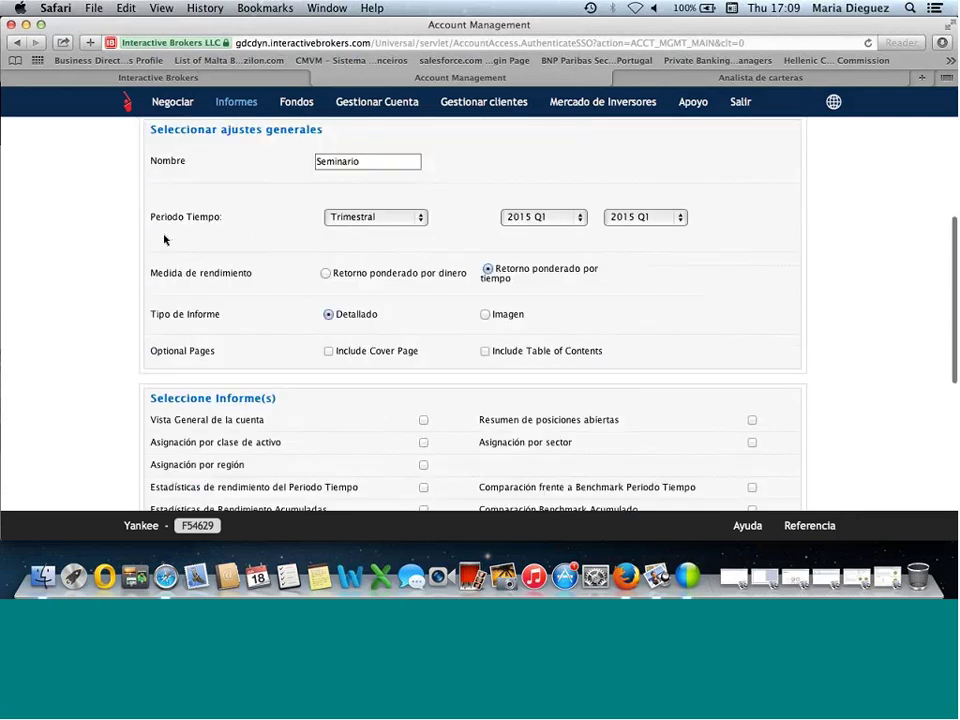
pyautogui.scroll(3, 290, 236)
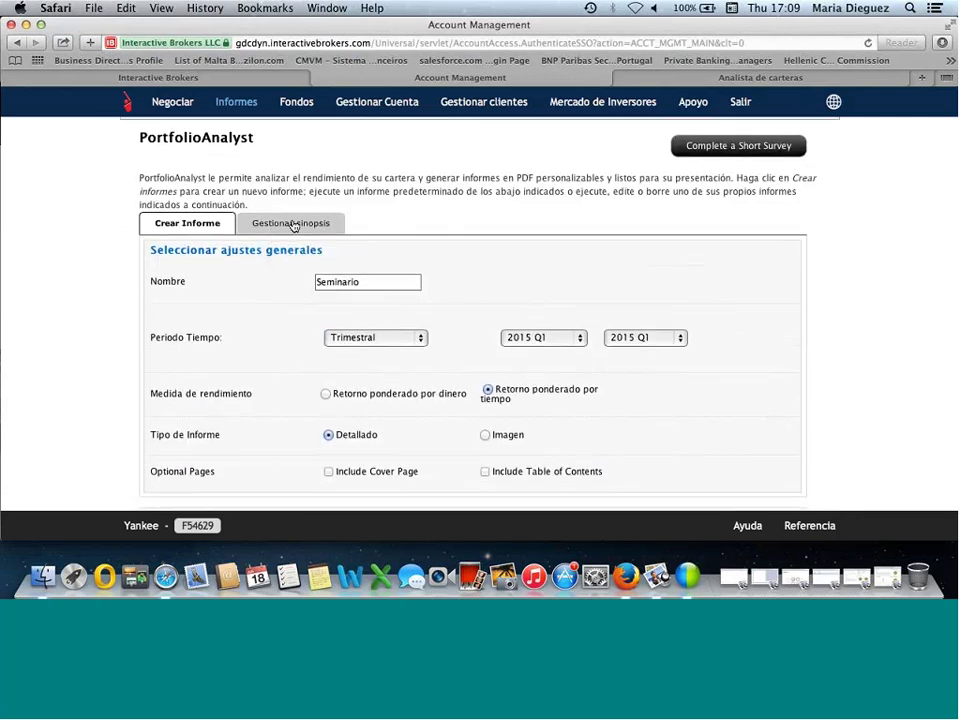
# - Open the existing synopsis "sdfds" in the synopsis manager and examine its title and text
pyautogui.click(291, 225)
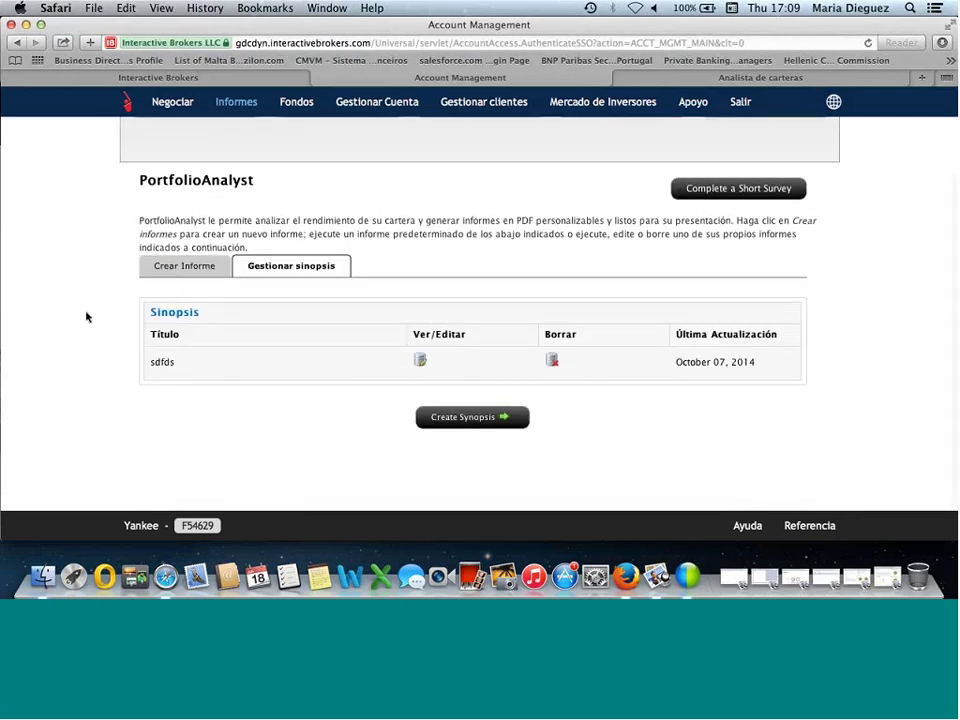
pyautogui.click(420, 362)
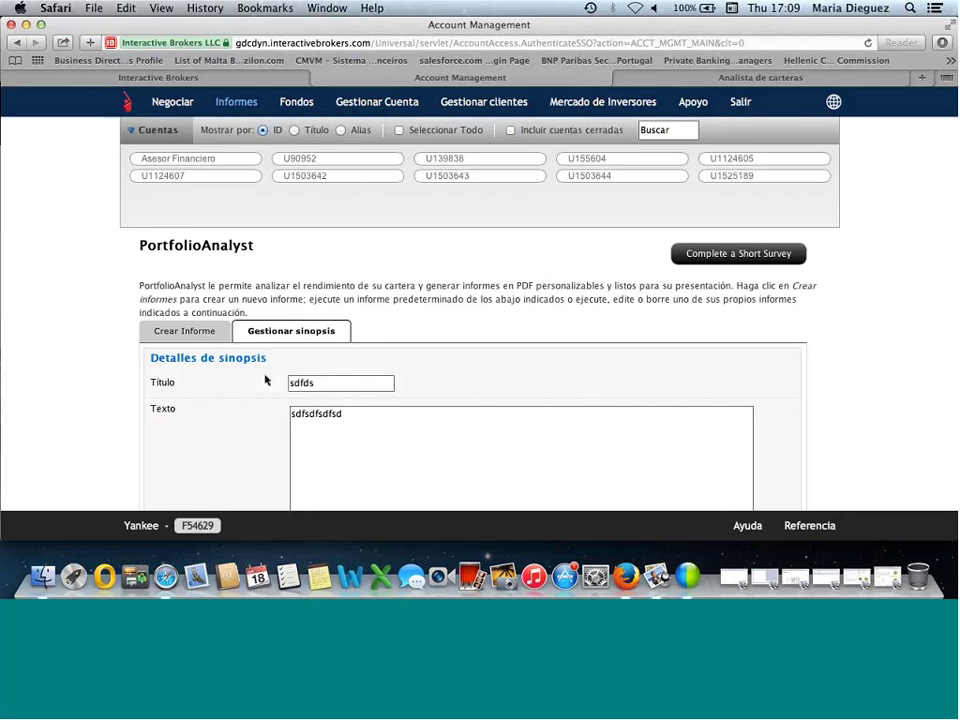
pyautogui.scroll(-4, 266, 379)
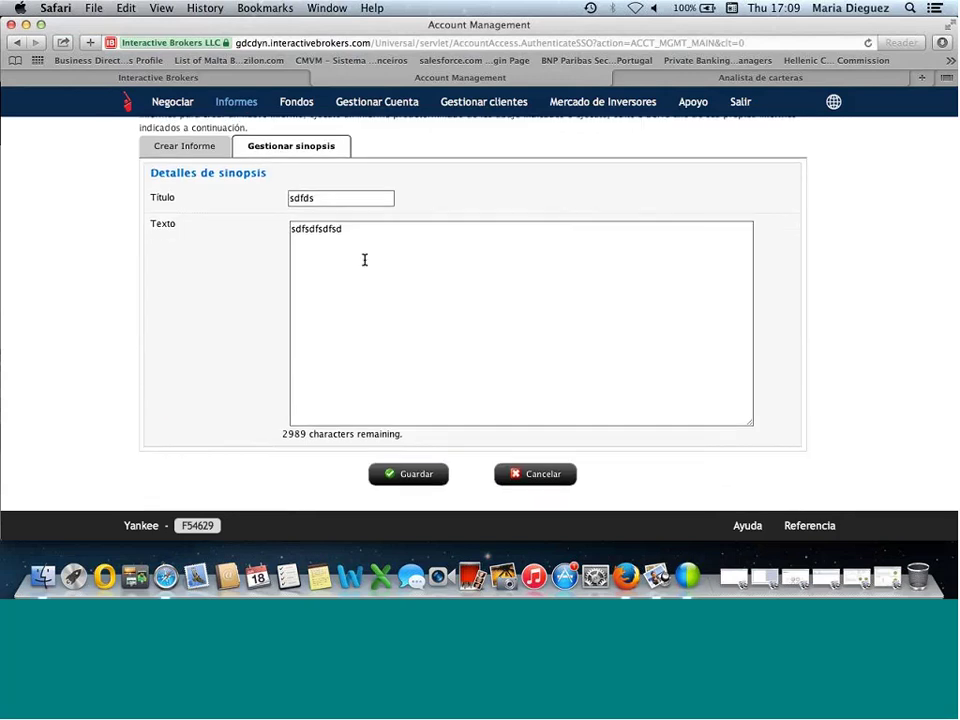
pyautogui.scroll(2, 183, 302)
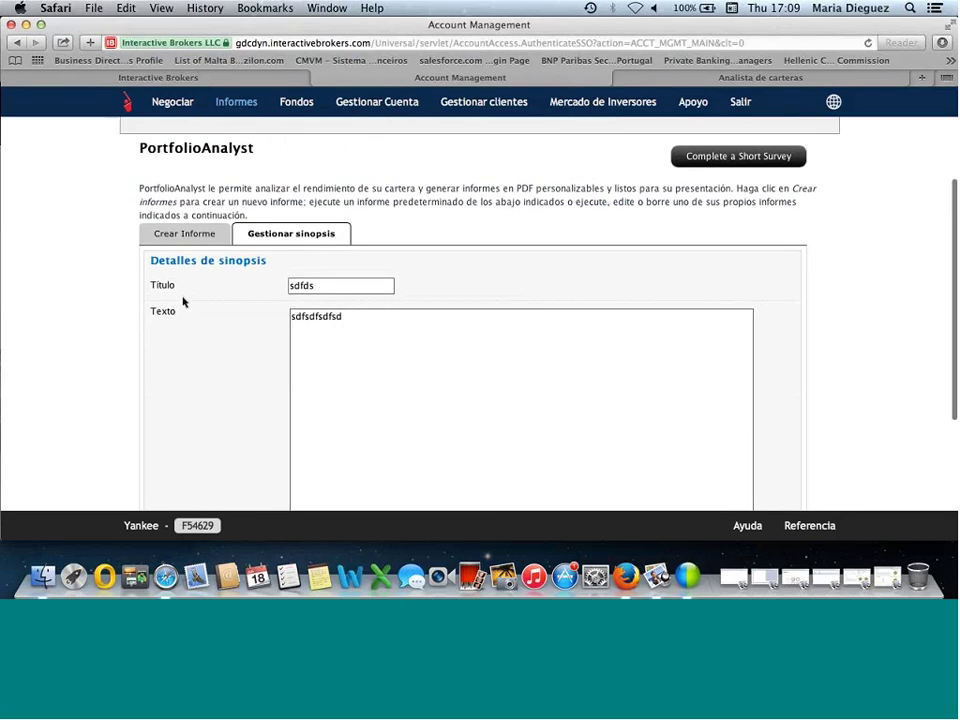
pyautogui.scroll(-2, 184, 300)
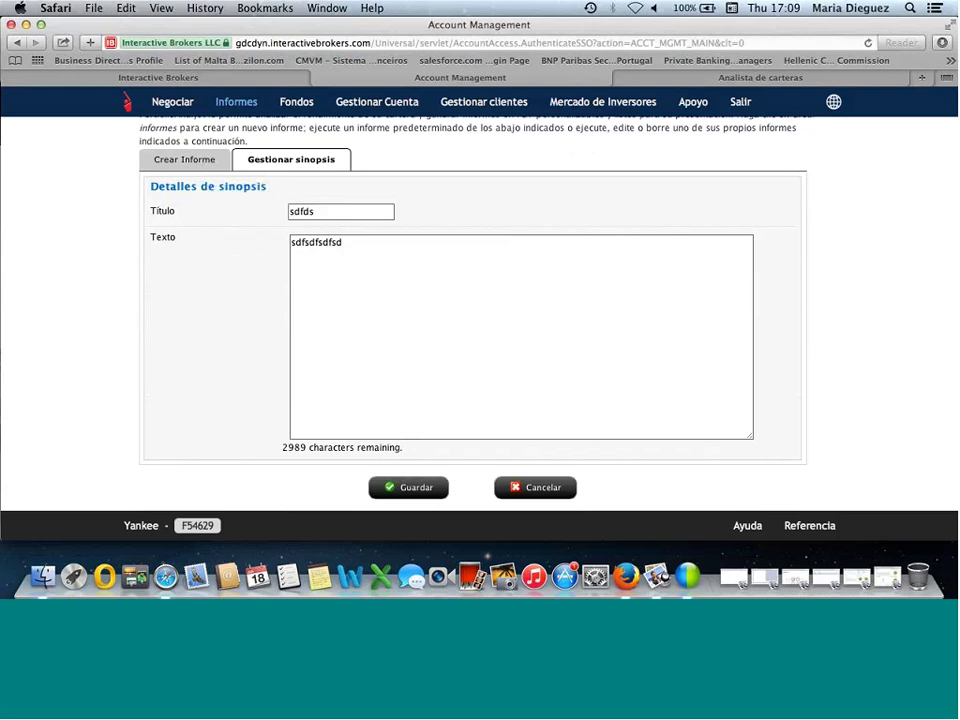
# - Start creating a new report named "seminario" with the time period type set to Trimestral
pyautogui.click(208, 161)
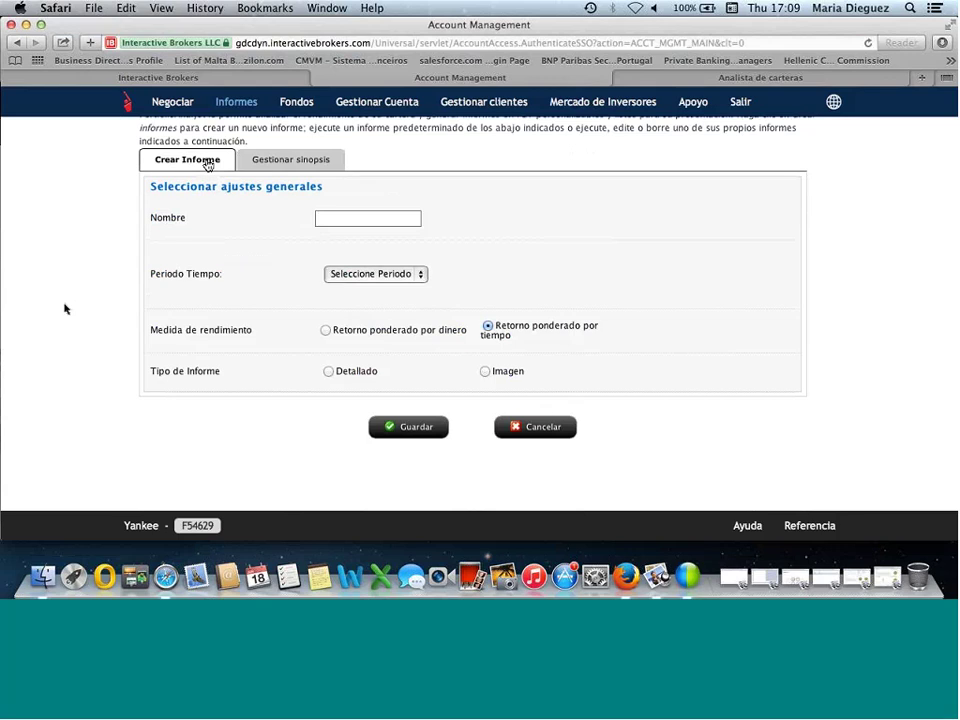
pyautogui.click(328, 218)
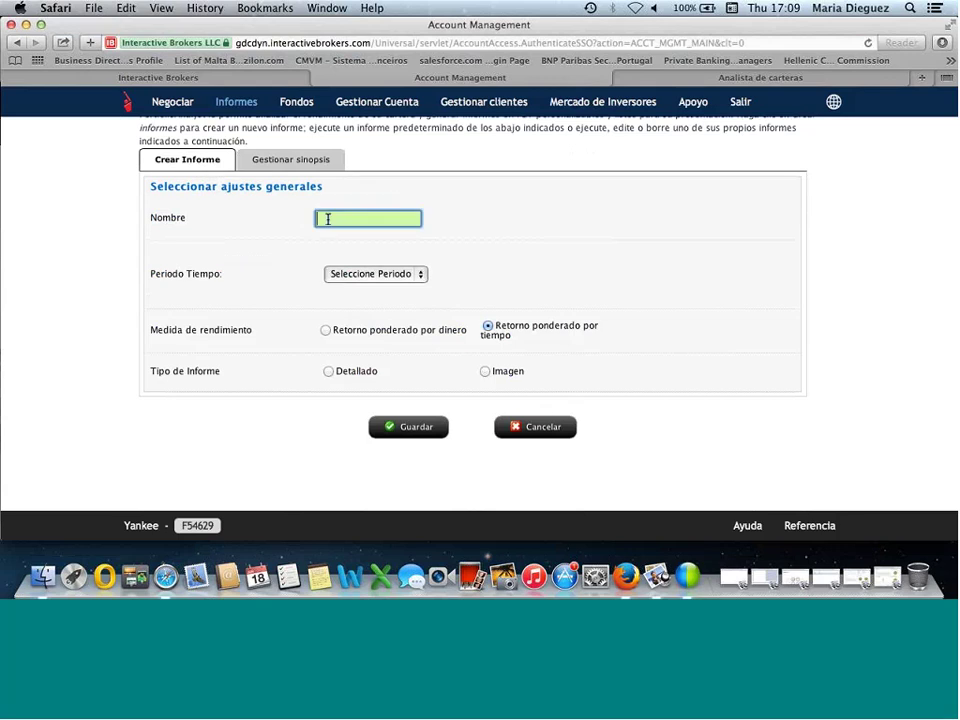
pyautogui.write('seminario')
pyautogui.click(421, 277)
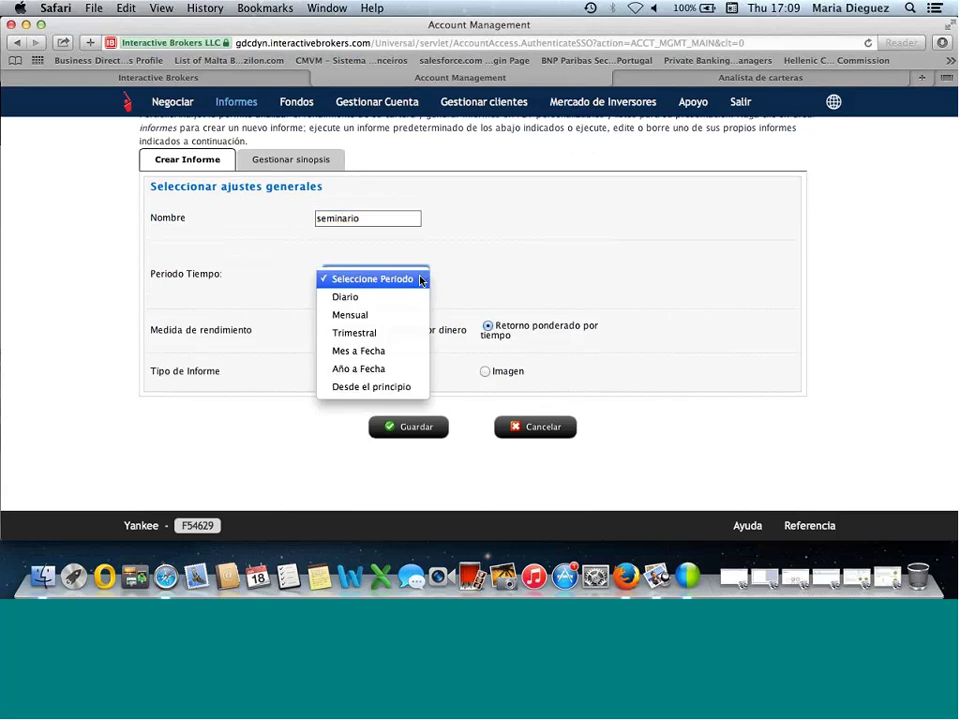
pyautogui.click(403, 332)
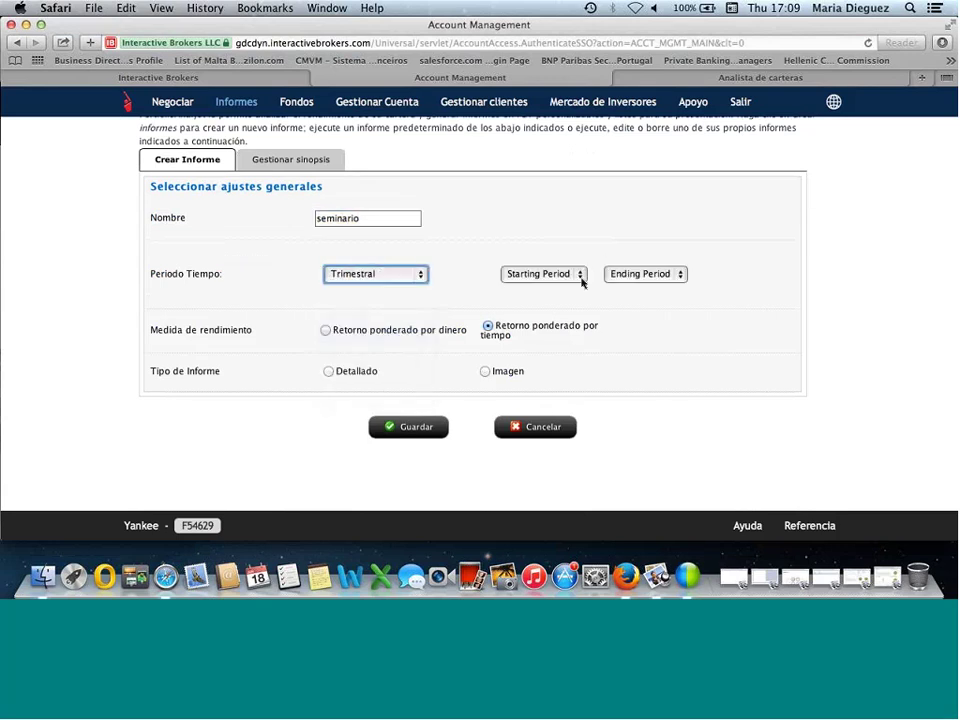
# - Set the report's starting period to 2014 Q4 and its ending period to 2015 Q1
pyautogui.click(581, 280)
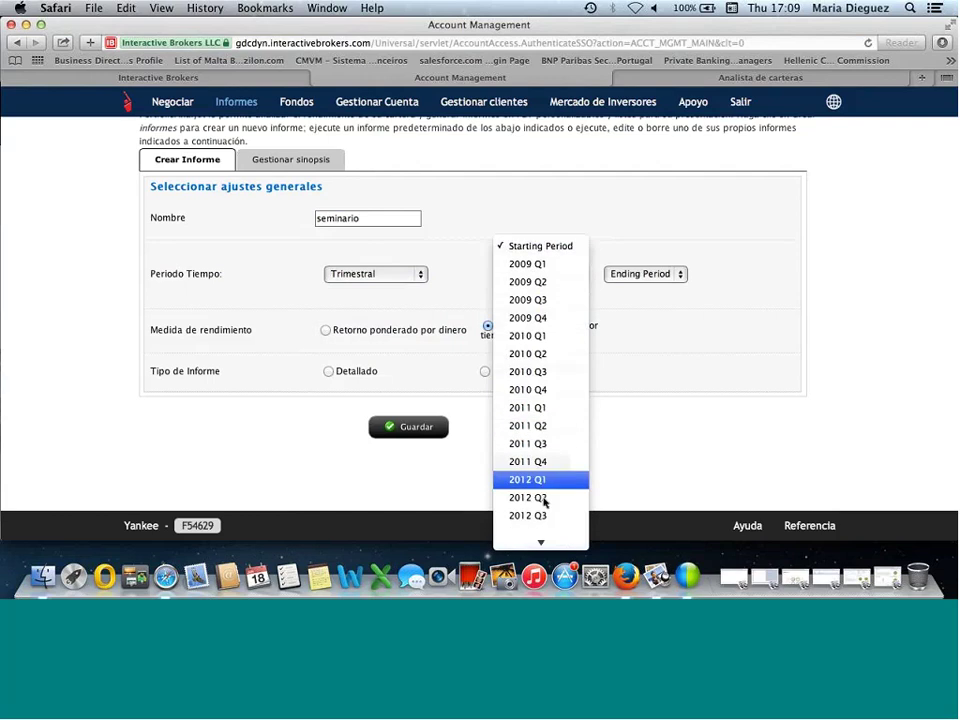
pyautogui.scroll(-3, 545, 502)
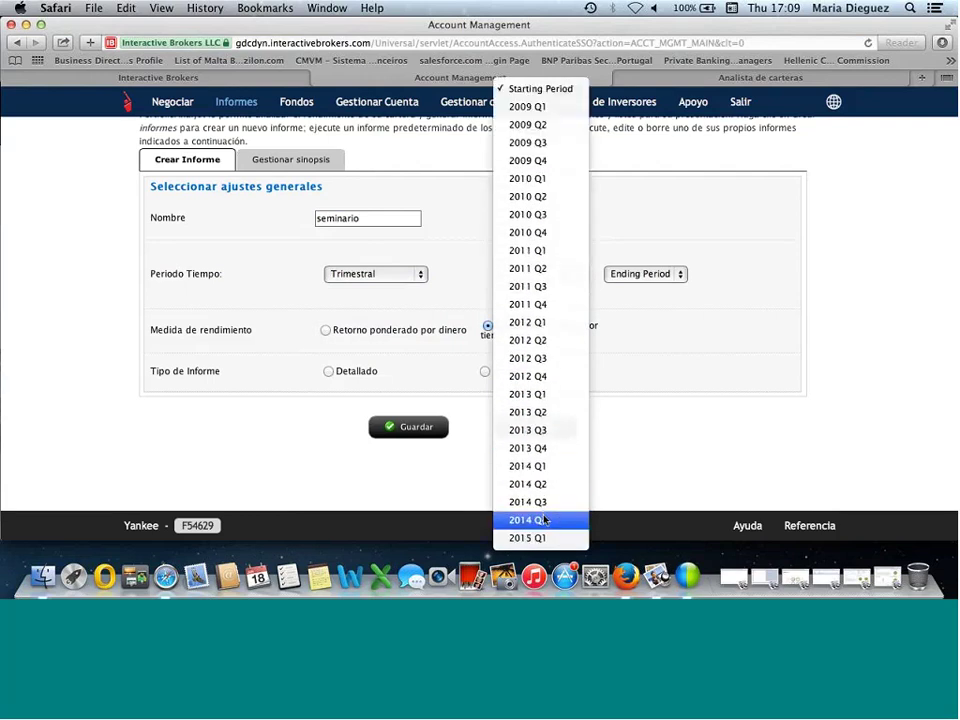
pyautogui.click(543, 520)
pyautogui.click(681, 275)
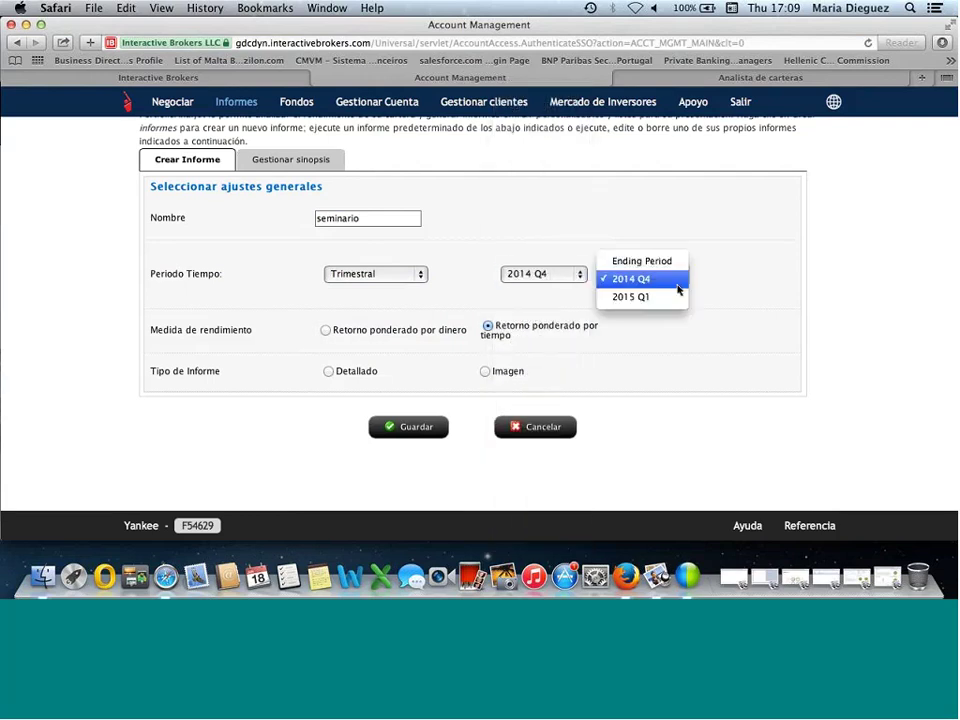
pyautogui.click(670, 301)
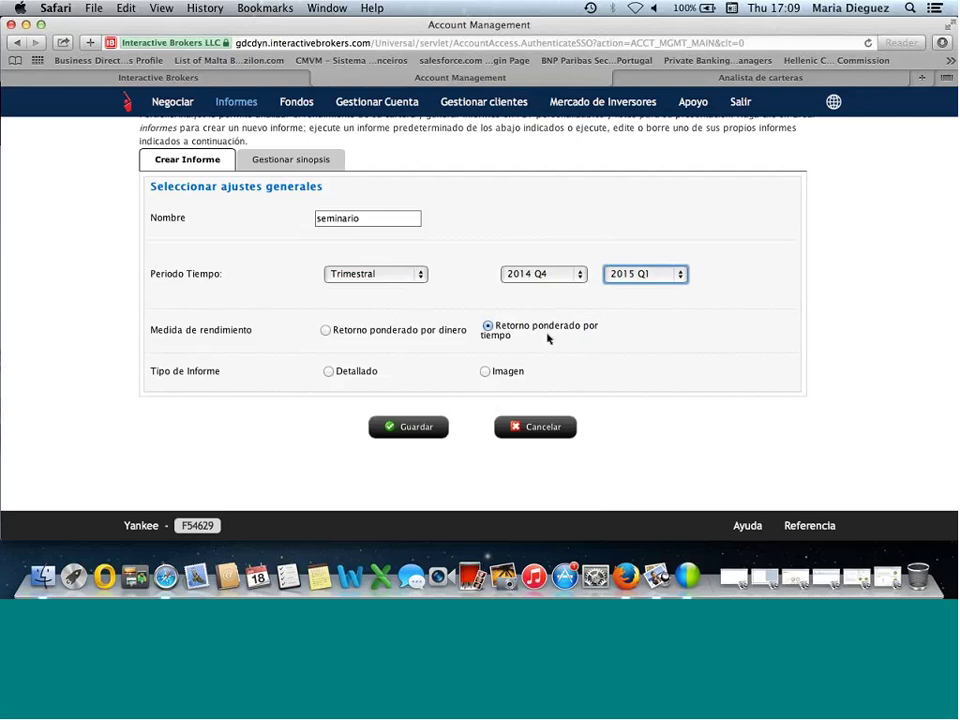
# - Set the report type to Detallado and look over the optional pages and report sections
pyautogui.click(330, 373)
pyautogui.scroll(-1, 140, 410)
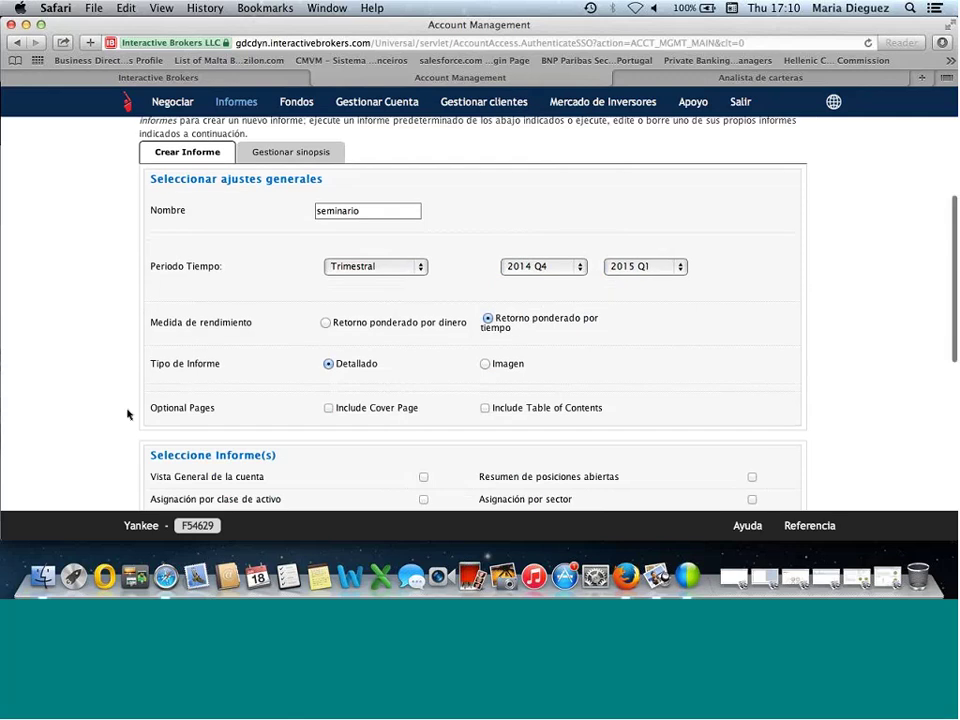
pyautogui.scroll(-5, 127, 414)
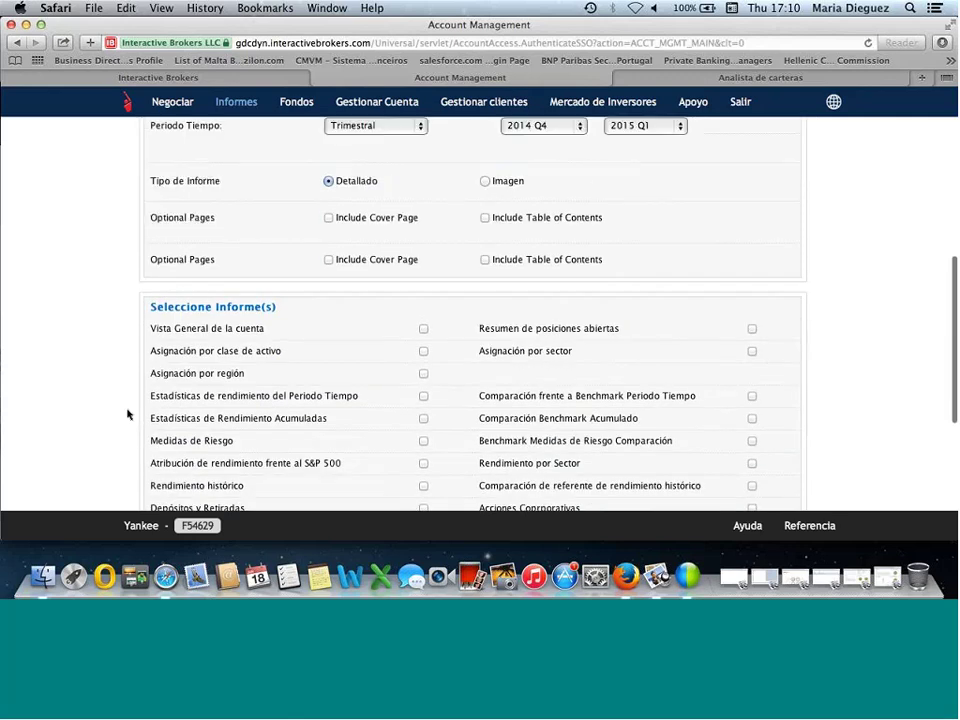
pyautogui.scroll(4, 127, 414)
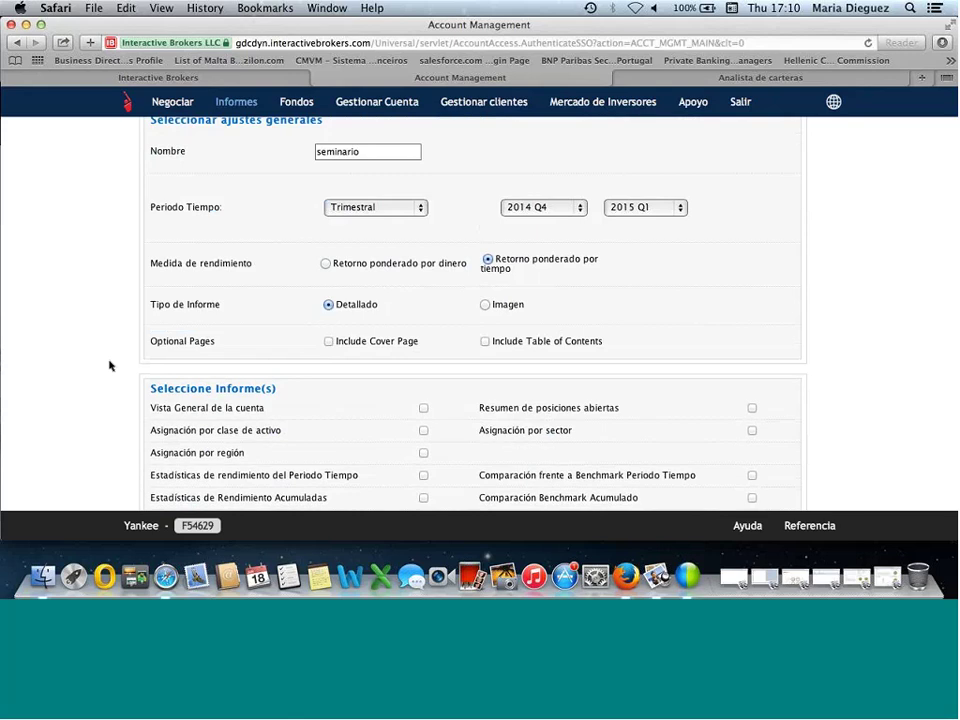
pyautogui.scroll(-2, 212, 332)
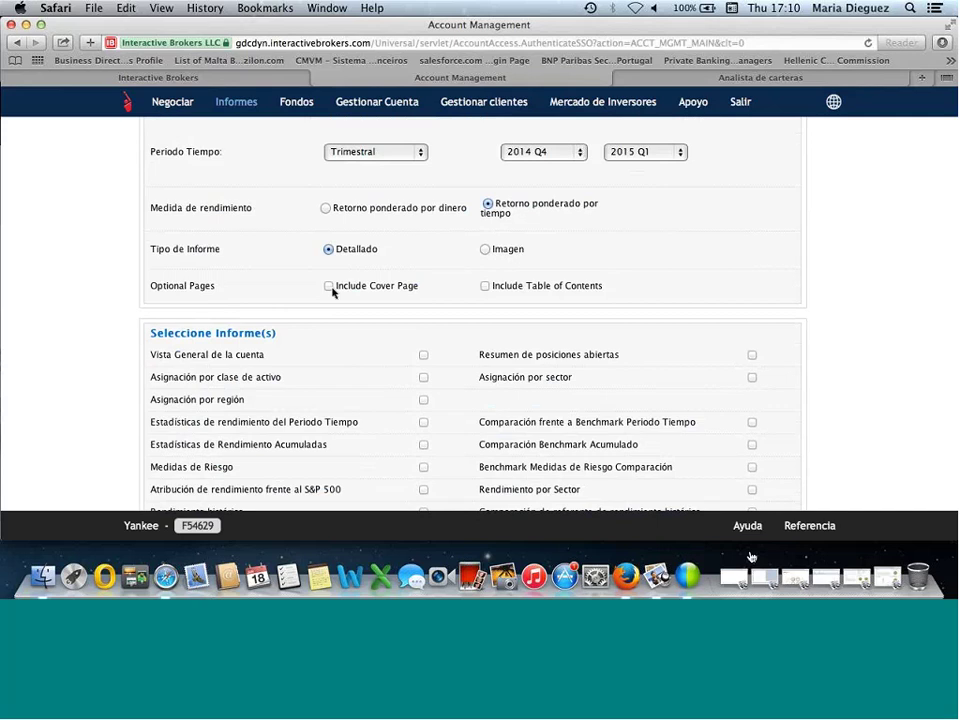
# - Switch to the minimized sample PortfolioAnalyst PDF in Preview, examine its cover page and table of contents, and minimize it again
pyautogui.click(853, 582)
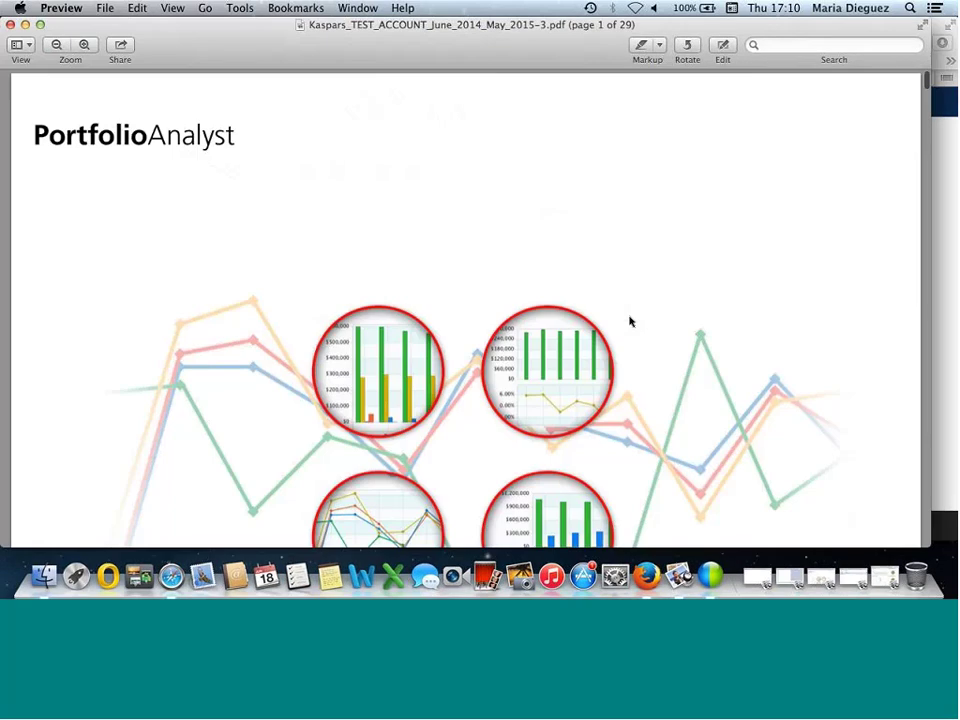
pyautogui.scroll(-5, 630, 321)
pyautogui.scroll(2, 630, 321)
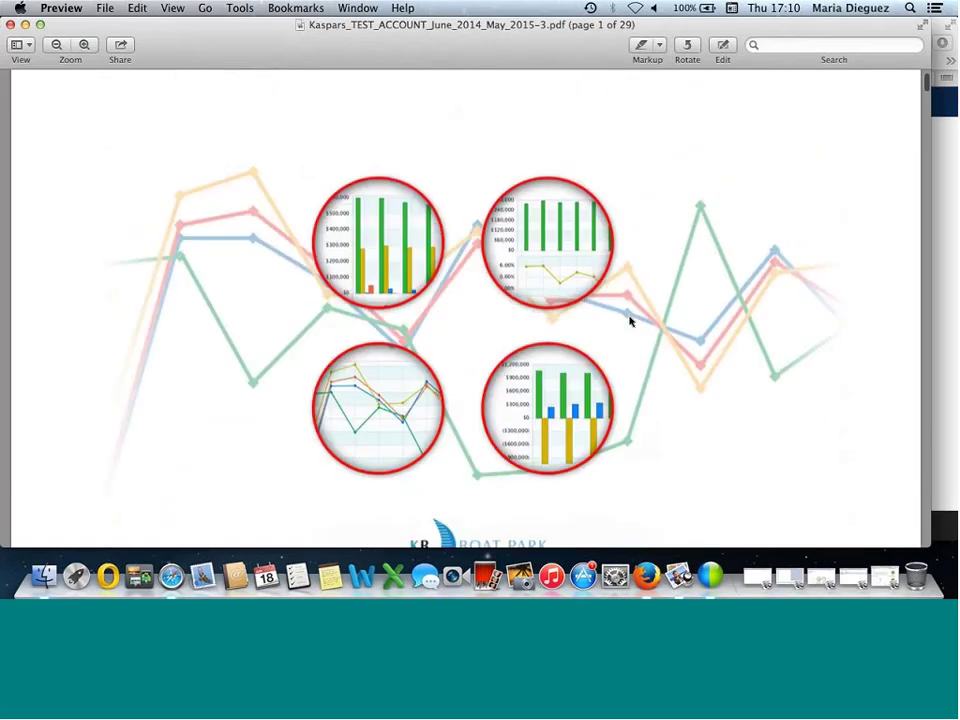
pyautogui.scroll(-10, 630, 321)
pyautogui.scroll(-2, 630, 321)
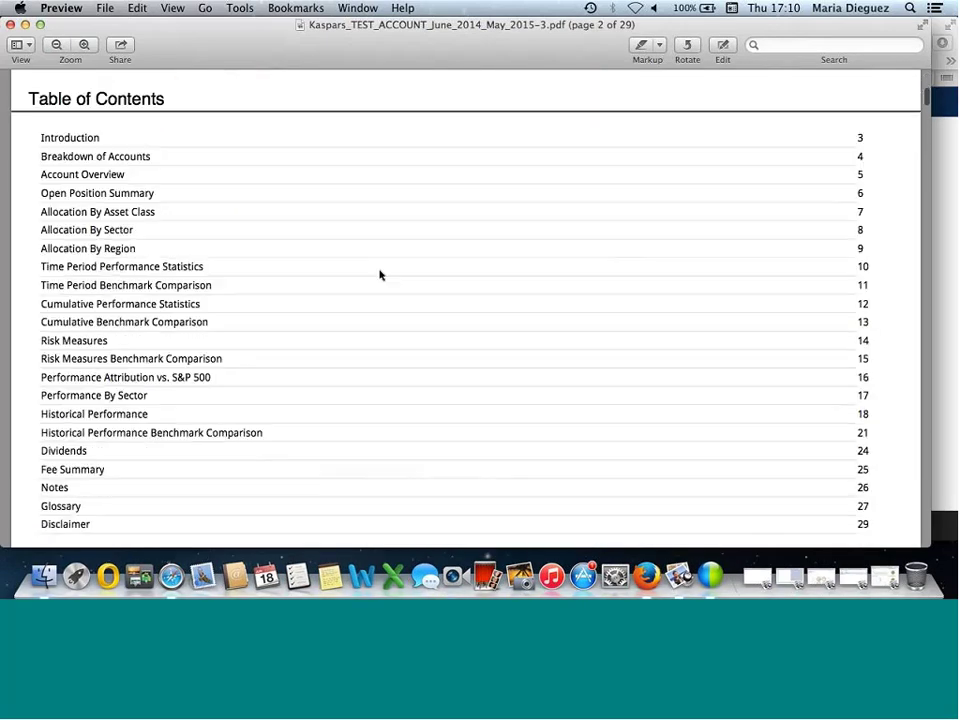
pyautogui.scroll(-1, 379, 270)
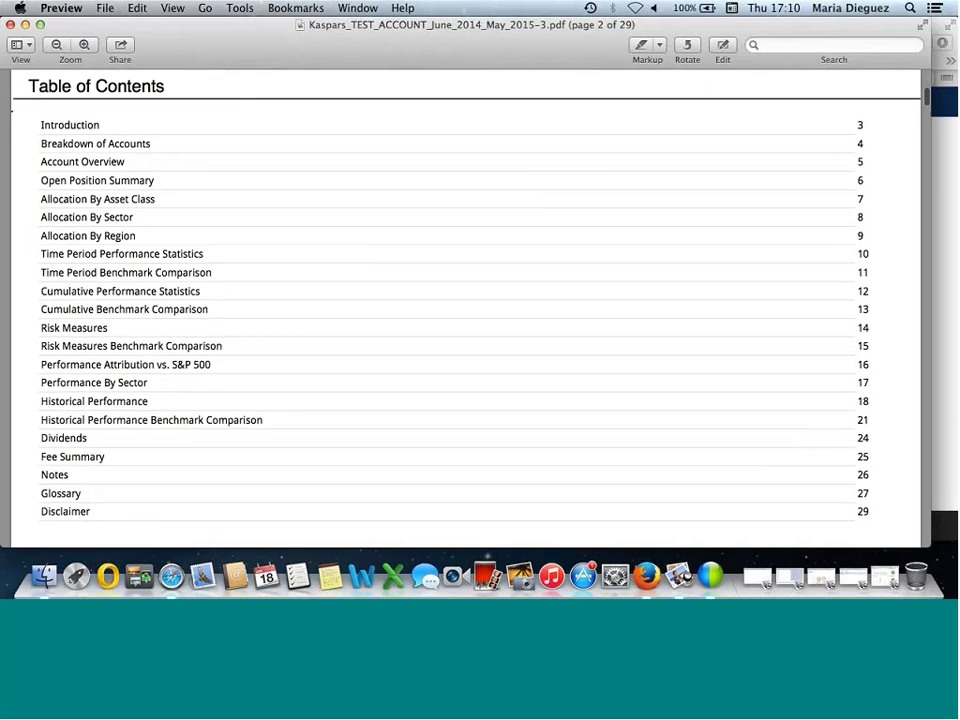
pyautogui.scroll(10, 352, 296)
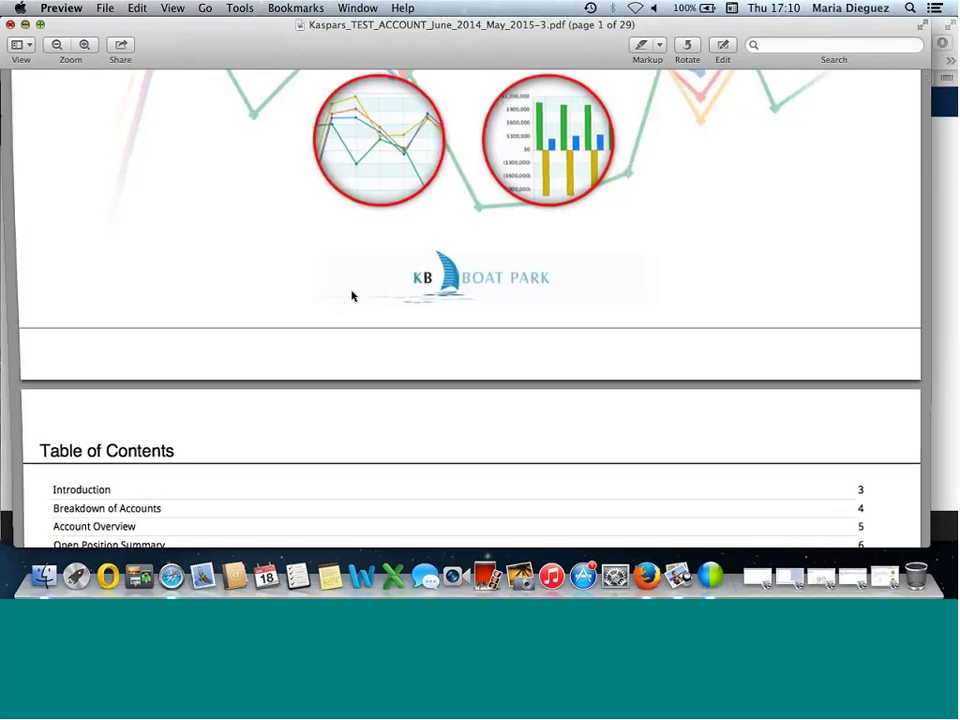
pyautogui.press('super+m')
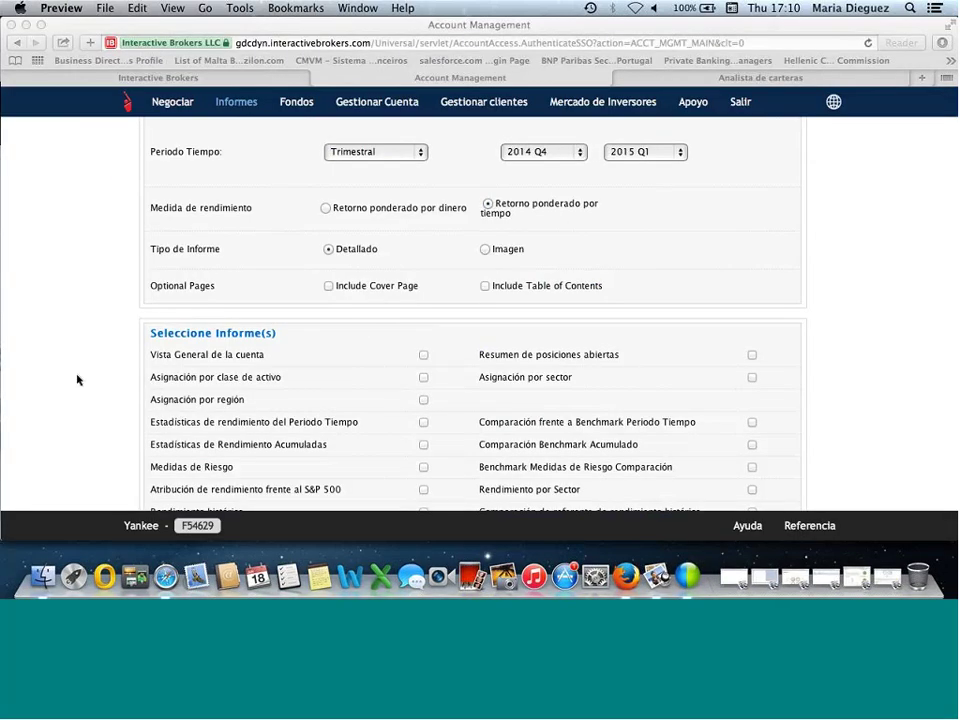
# - Include the section Comparación frente a Benchmark Periodo Tiempo in the seminario report
pyautogui.scroll(-2, 77, 380)
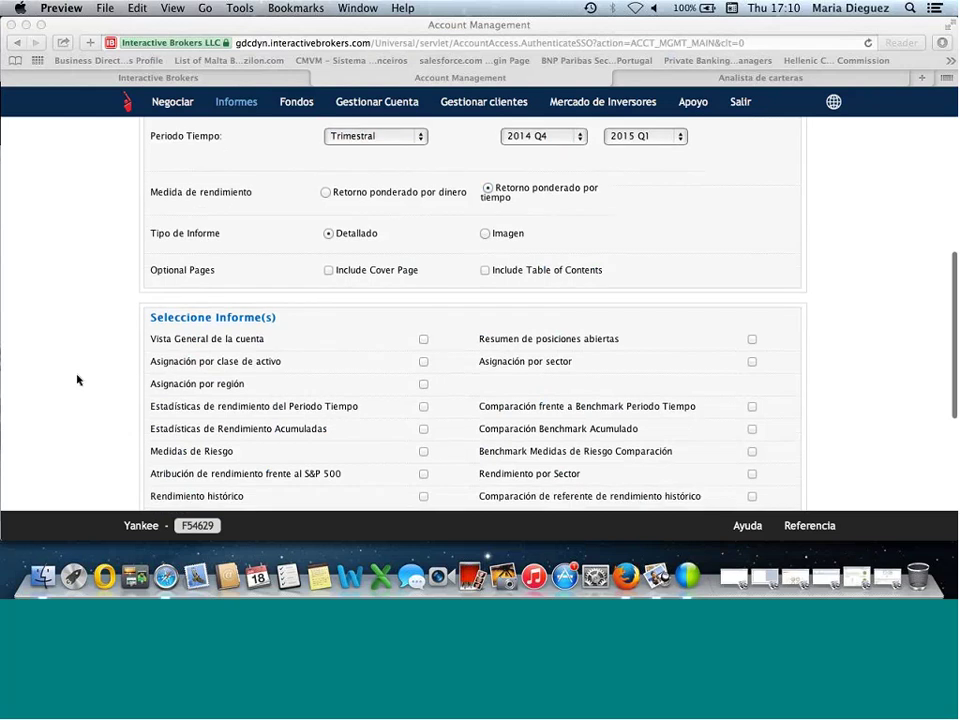
pyautogui.scroll(-5, 77, 380)
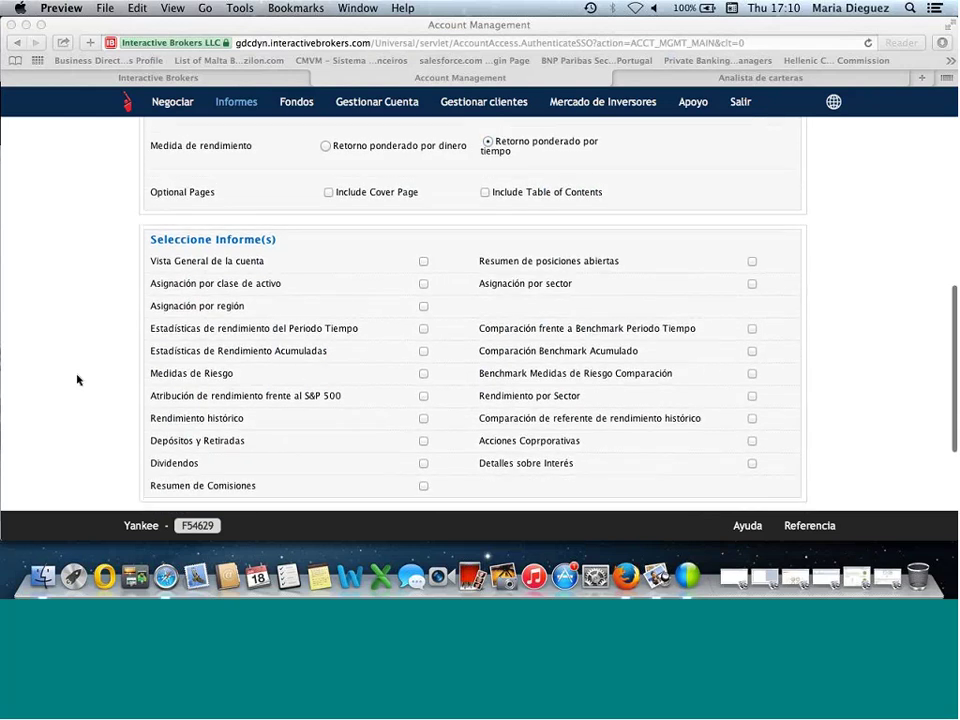
pyautogui.scroll(-2, 77, 380)
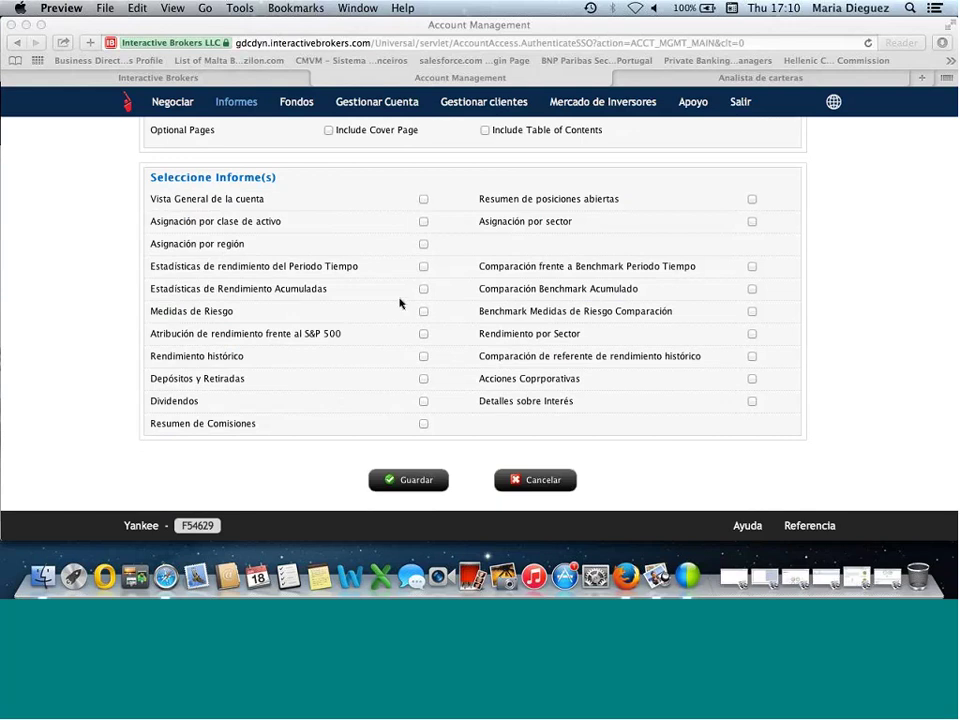
pyautogui.click(753, 269)
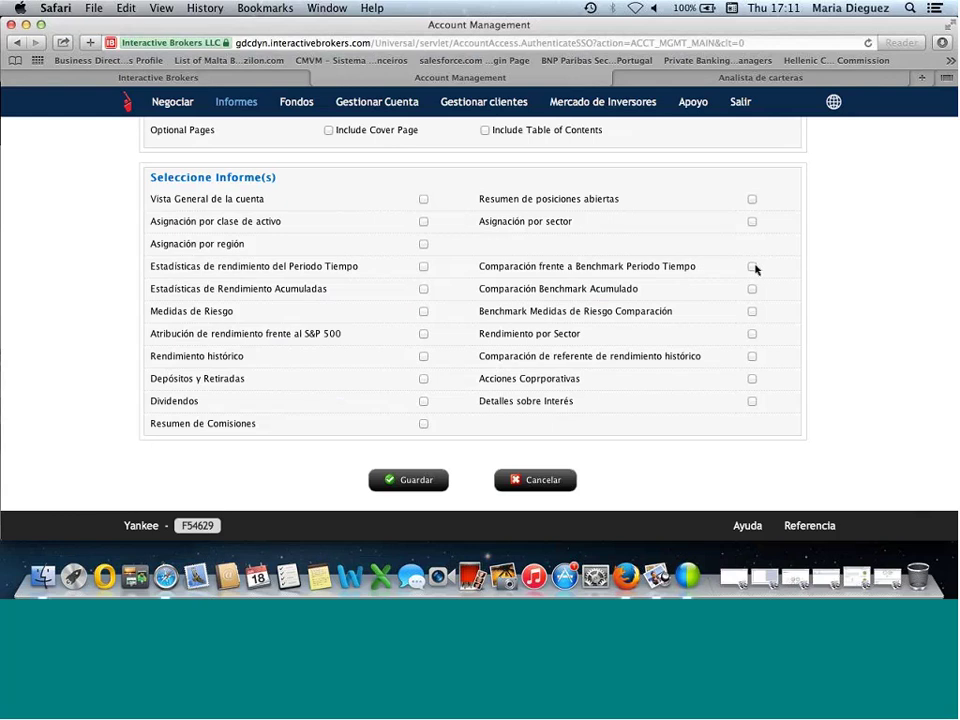
pyautogui.click(753, 268)
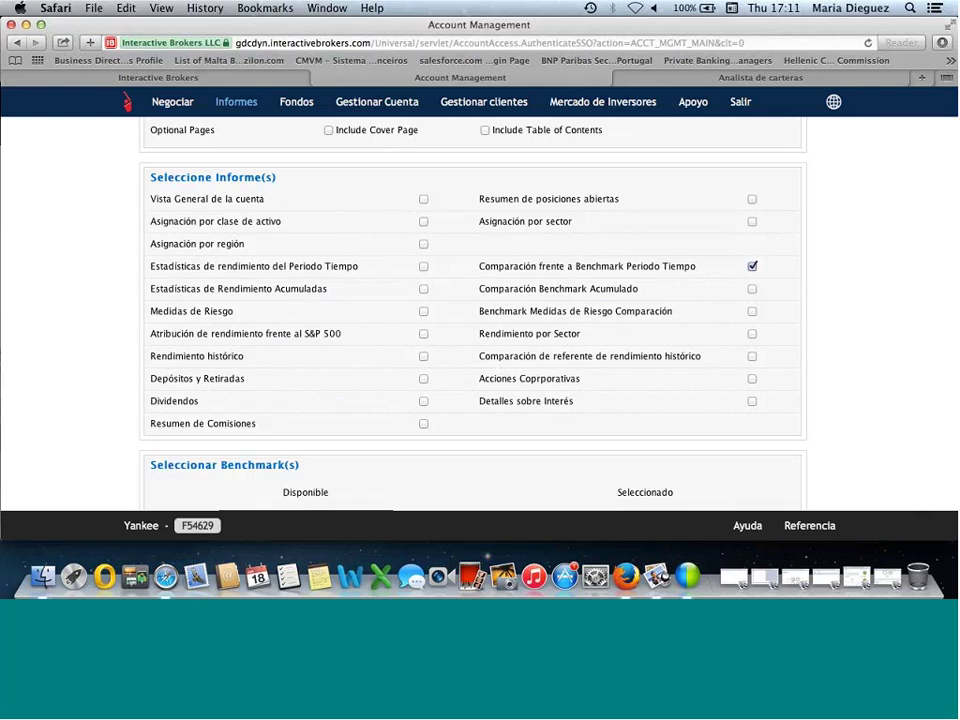
# - Look through the whole list of available benchmarks for the report, from All Ordinaries to the Vanguard ETFs
pyautogui.scroll(-2, 52, 360)
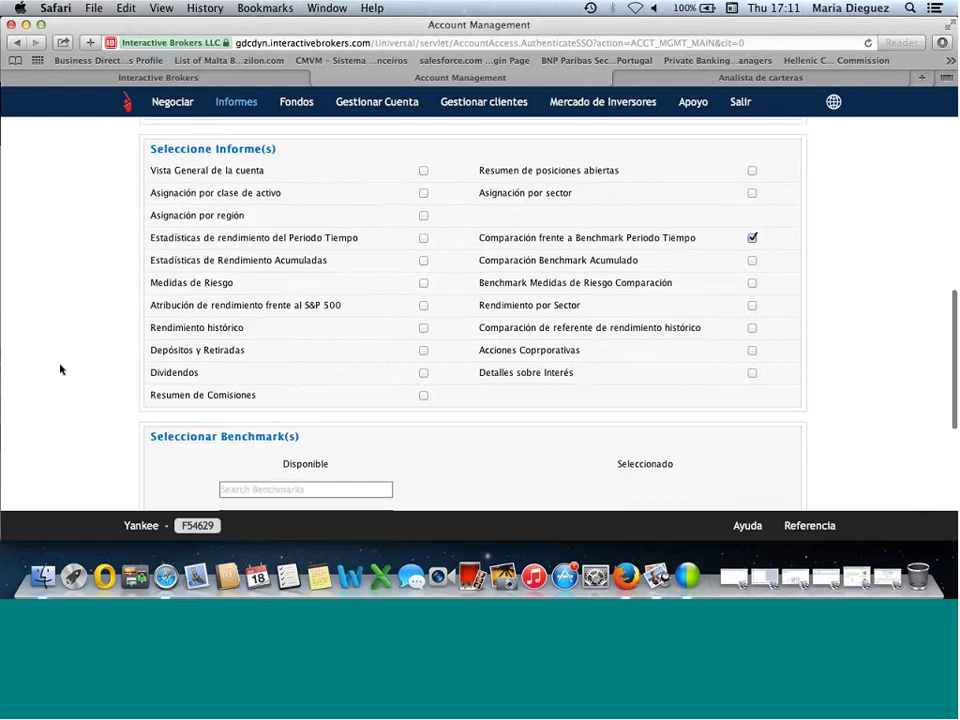
pyautogui.scroll(-4, 60, 369)
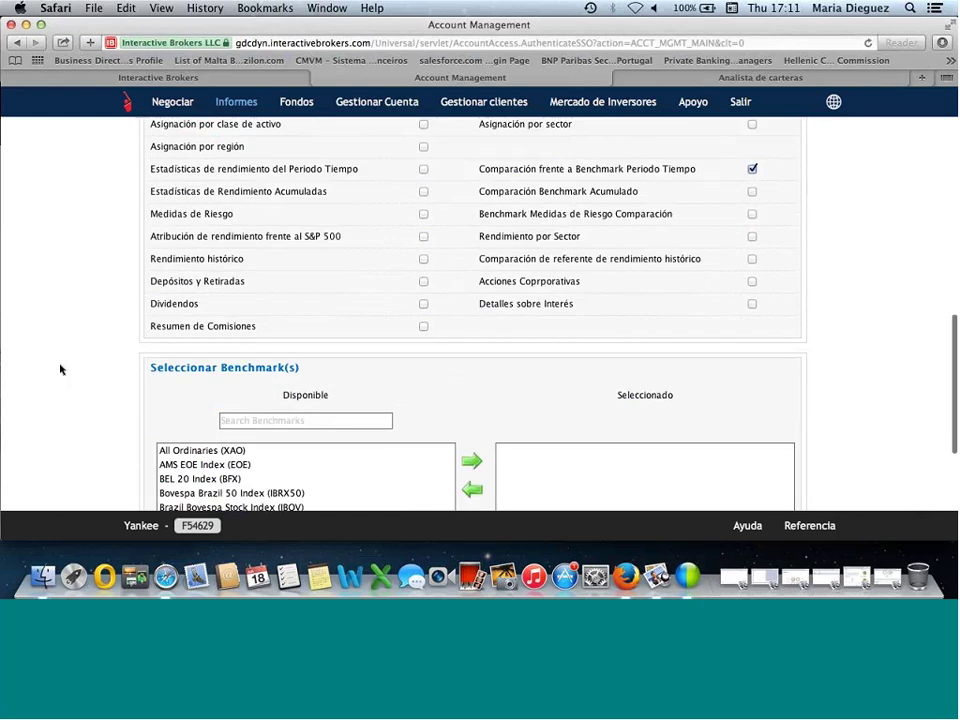
pyautogui.scroll(-3, 60, 369)
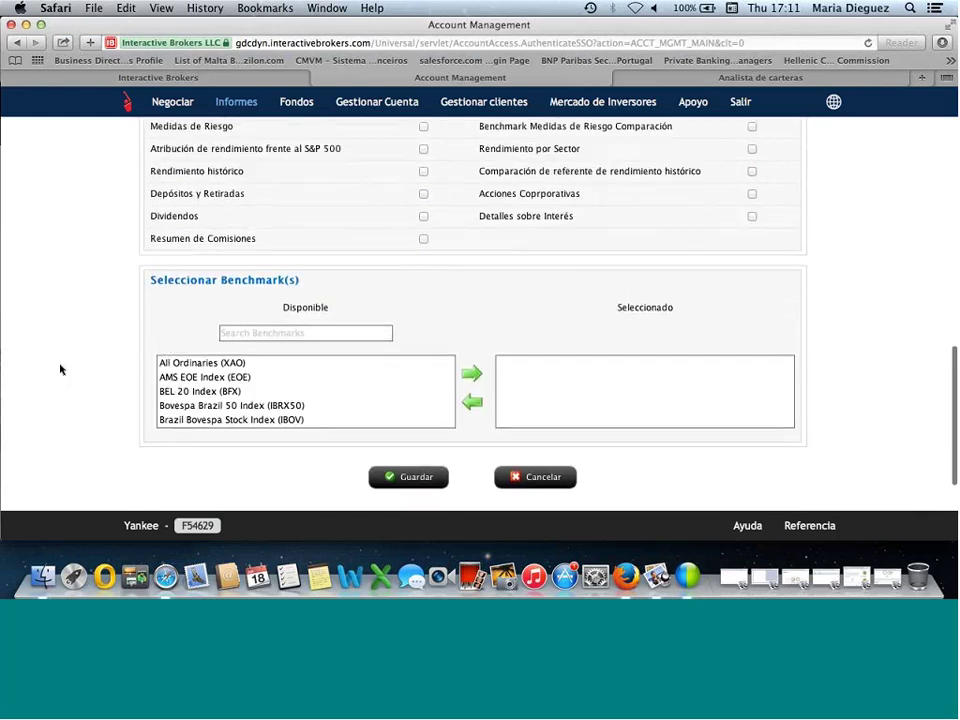
pyautogui.scroll(-1, 74, 368)
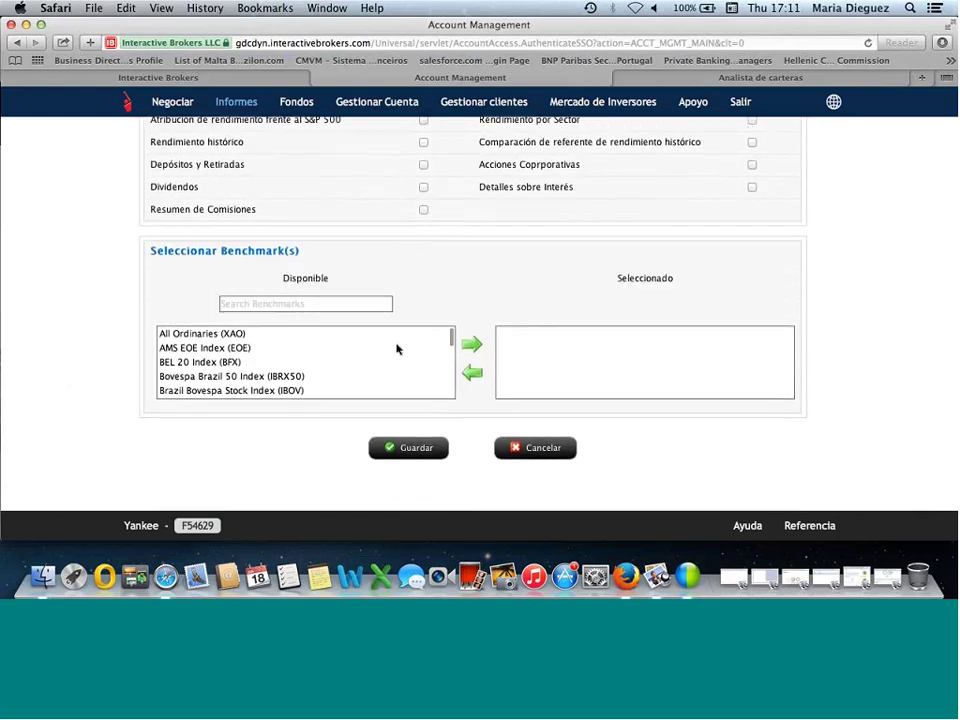
pyautogui.scroll(-3, 397, 349)
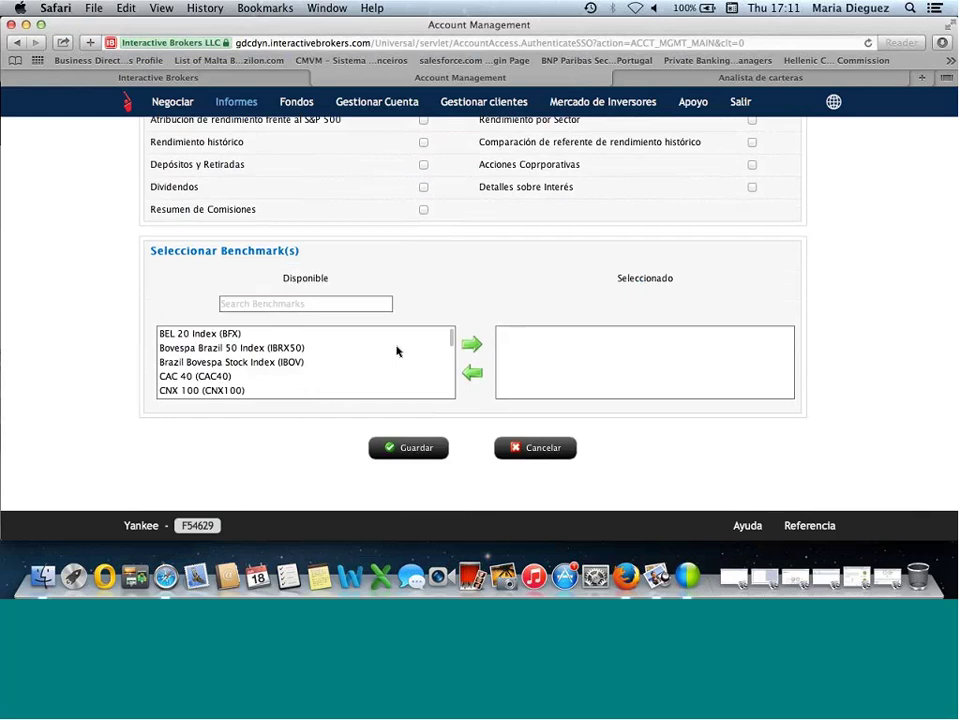
pyautogui.scroll(-6, 397, 351)
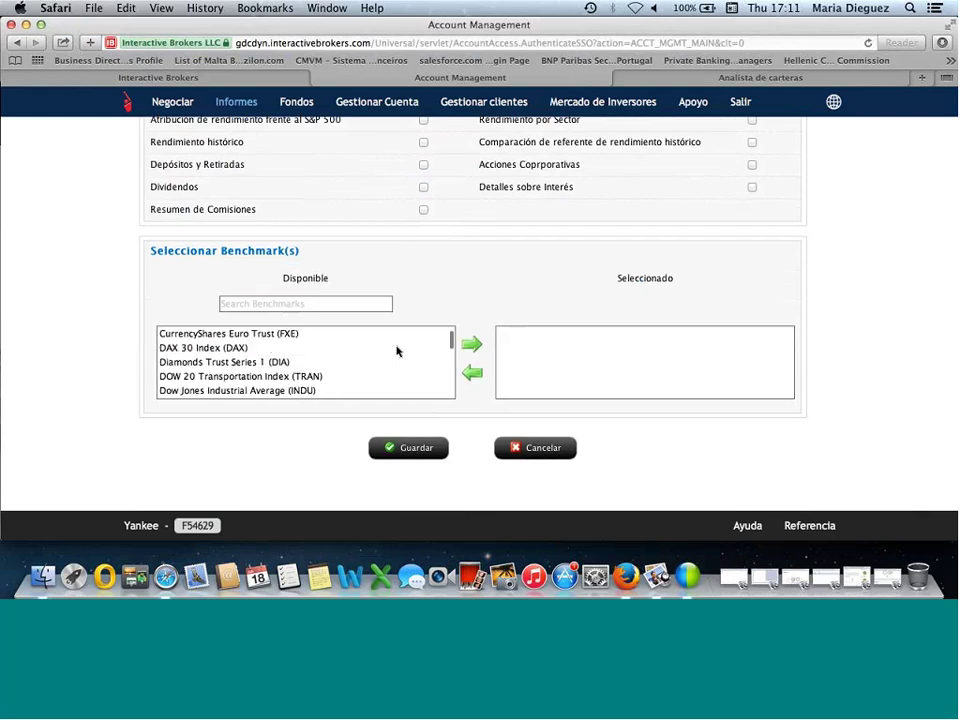
pyautogui.scroll(-4, 397, 351)
pyautogui.scroll(3, 397, 351)
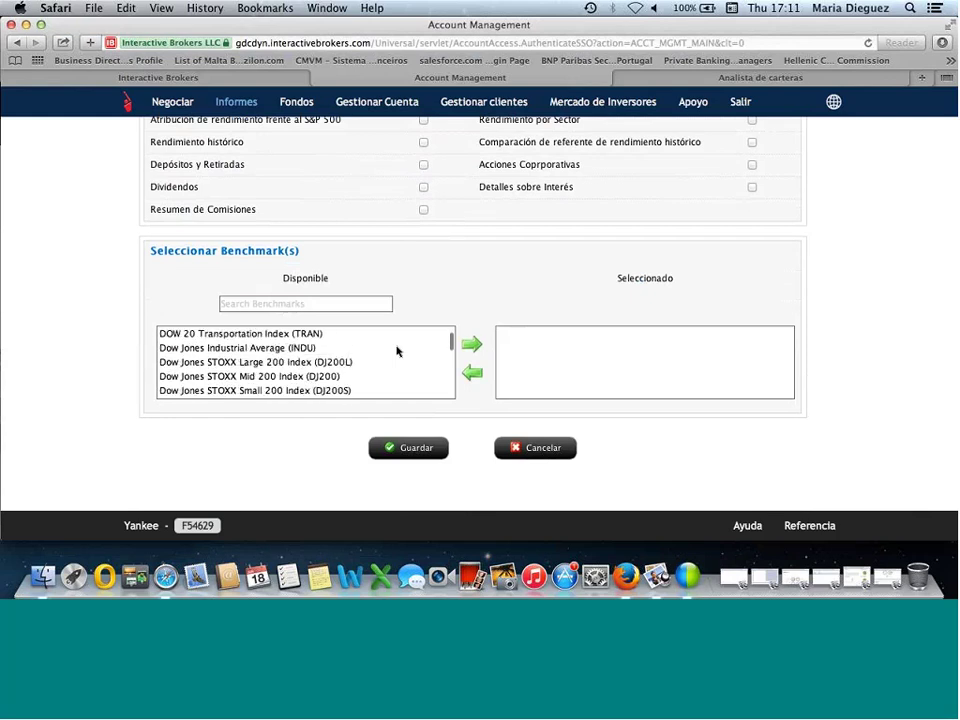
pyautogui.scroll(-8, 397, 351)
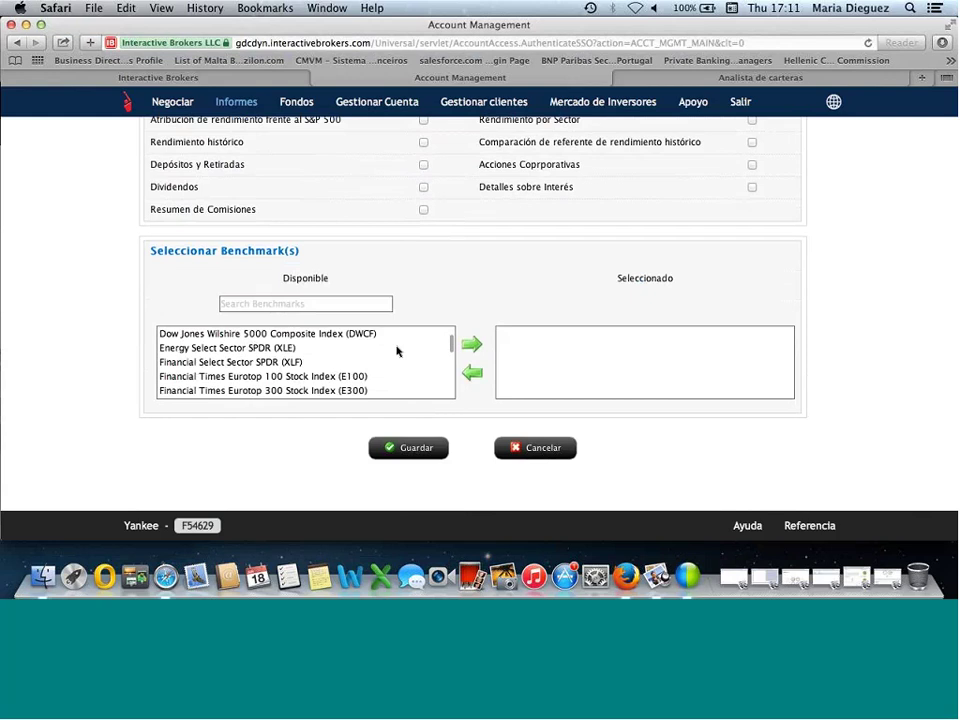
pyautogui.scroll(-14, 397, 351)
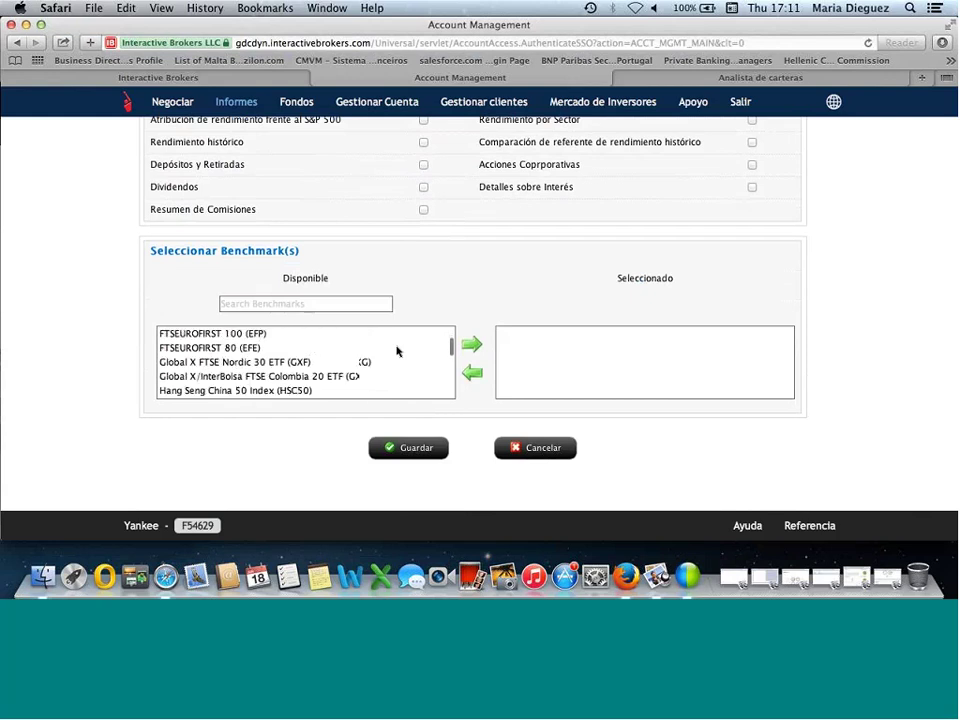
pyautogui.scroll(-2, 397, 351)
pyautogui.scroll(-3, 397, 351)
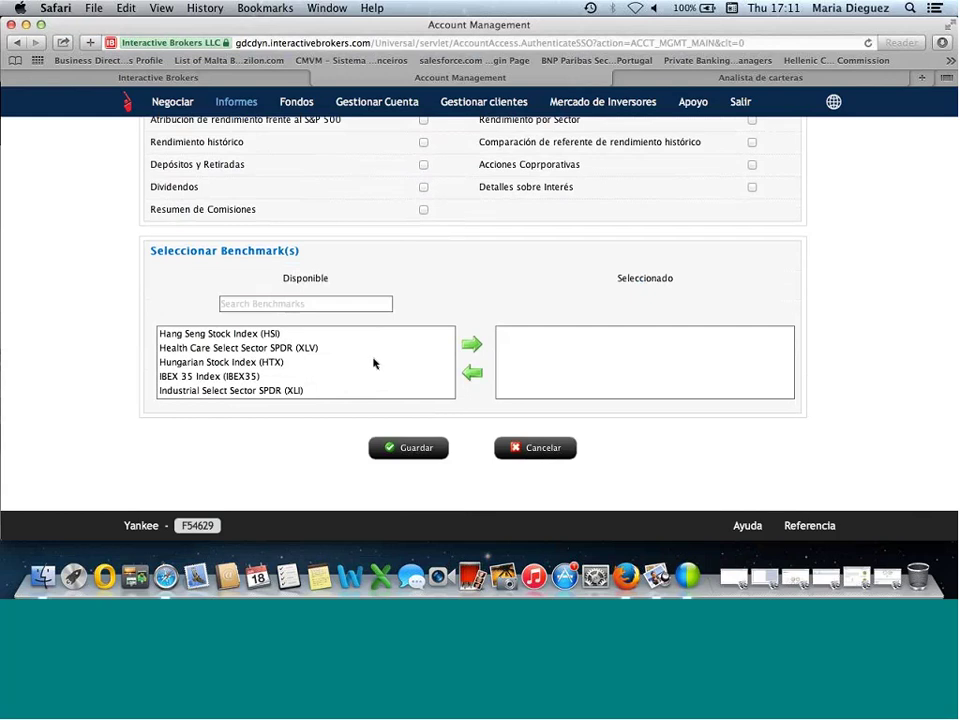
pyautogui.scroll(-5, 374, 363)
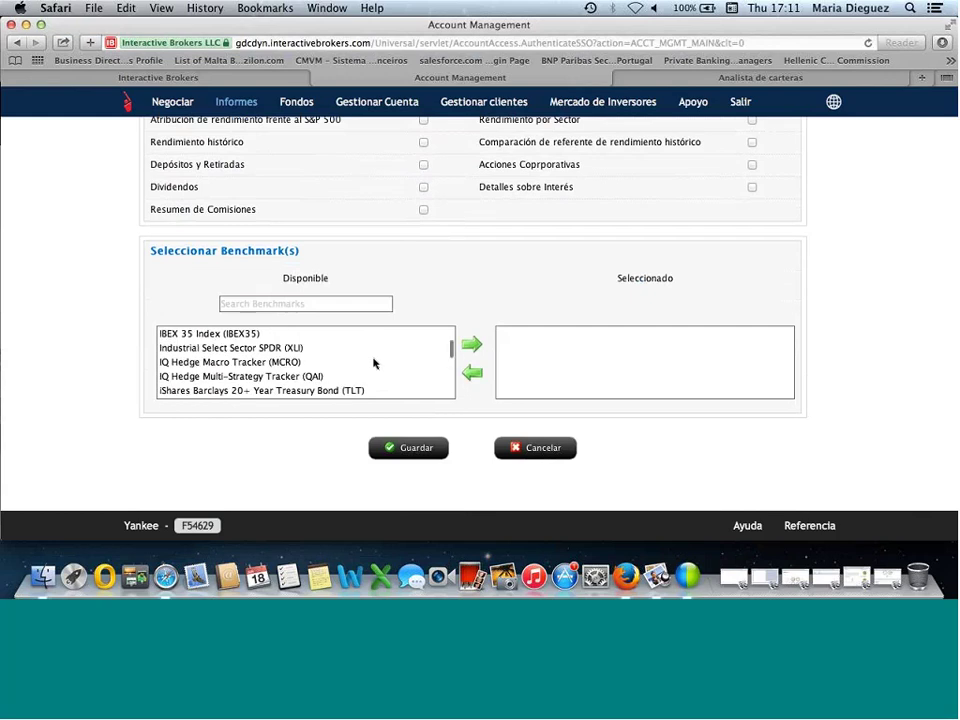
pyautogui.scroll(-8, 374, 363)
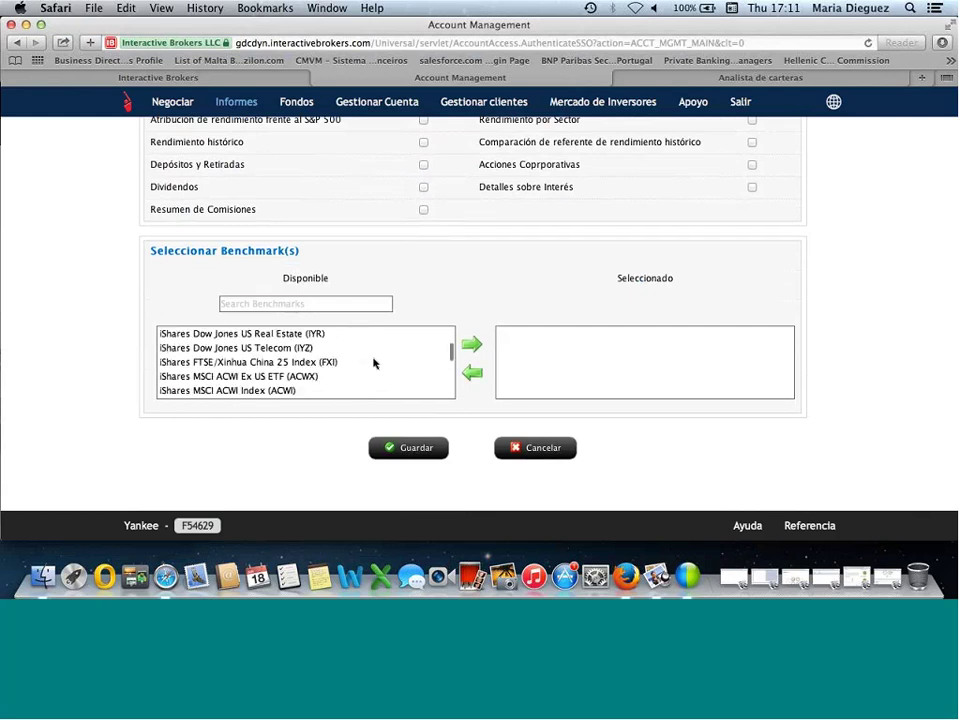
pyautogui.scroll(-10, 374, 363)
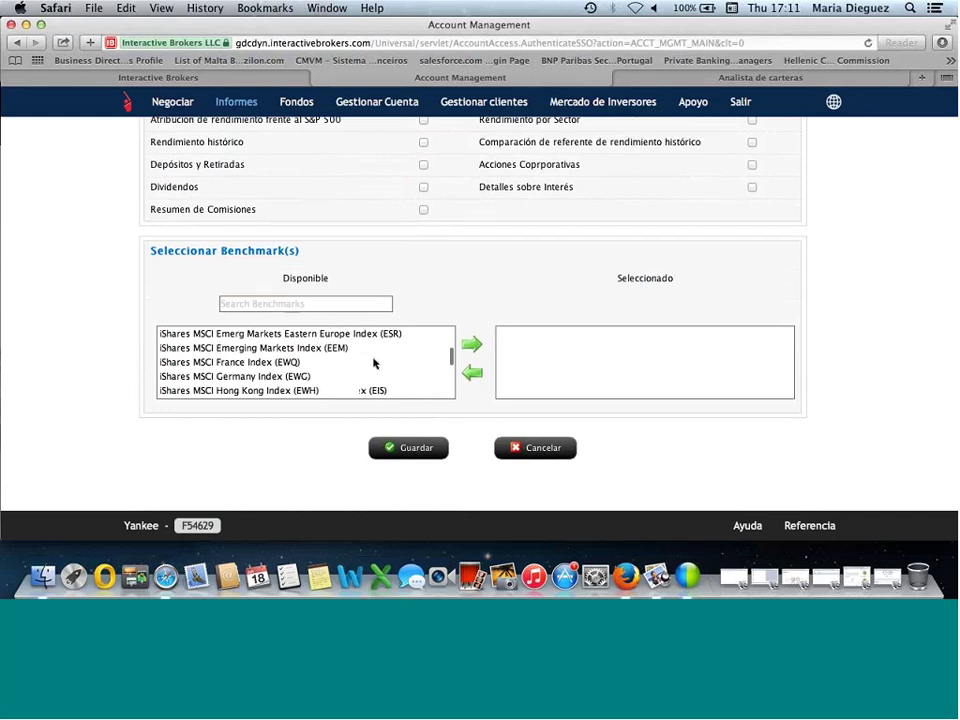
pyautogui.scroll(-10, 374, 363)
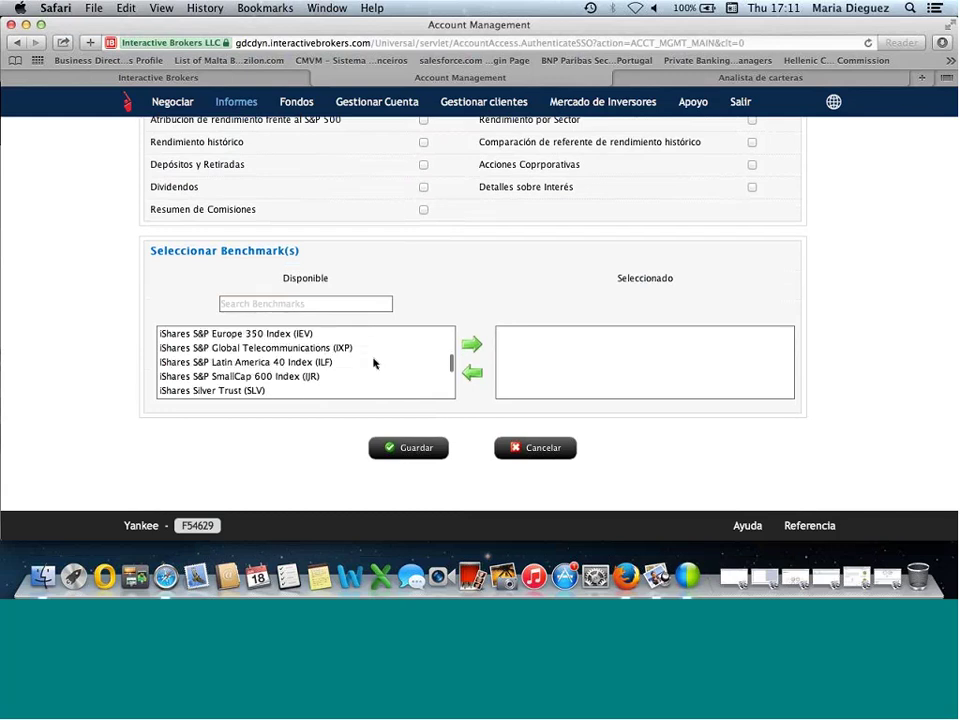
pyautogui.scroll(-10, 374, 363)
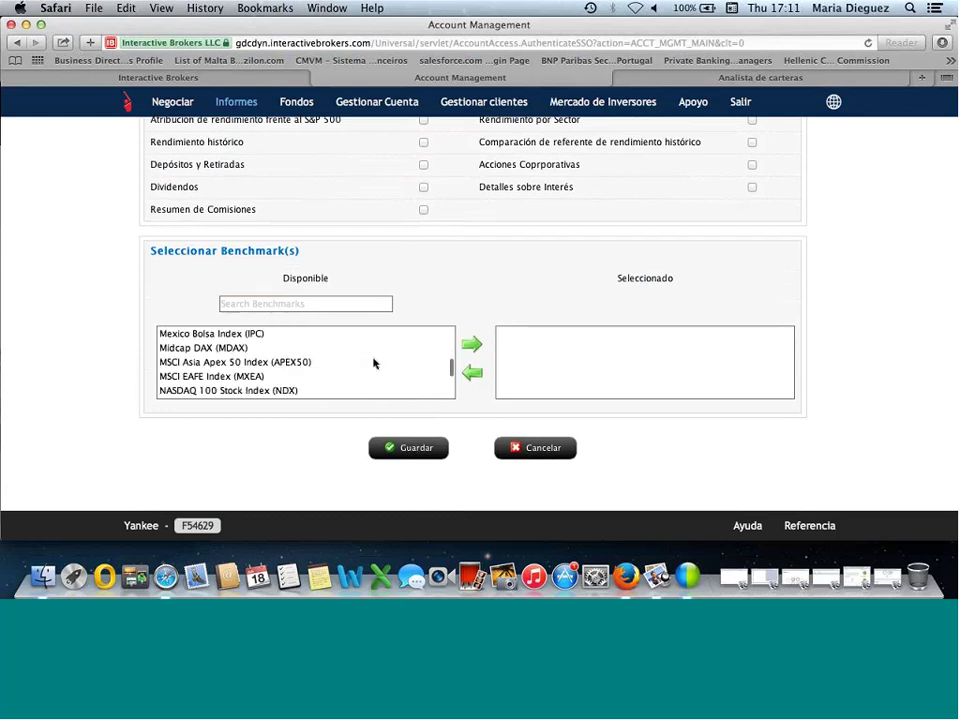
pyautogui.scroll(-10, 374, 363)
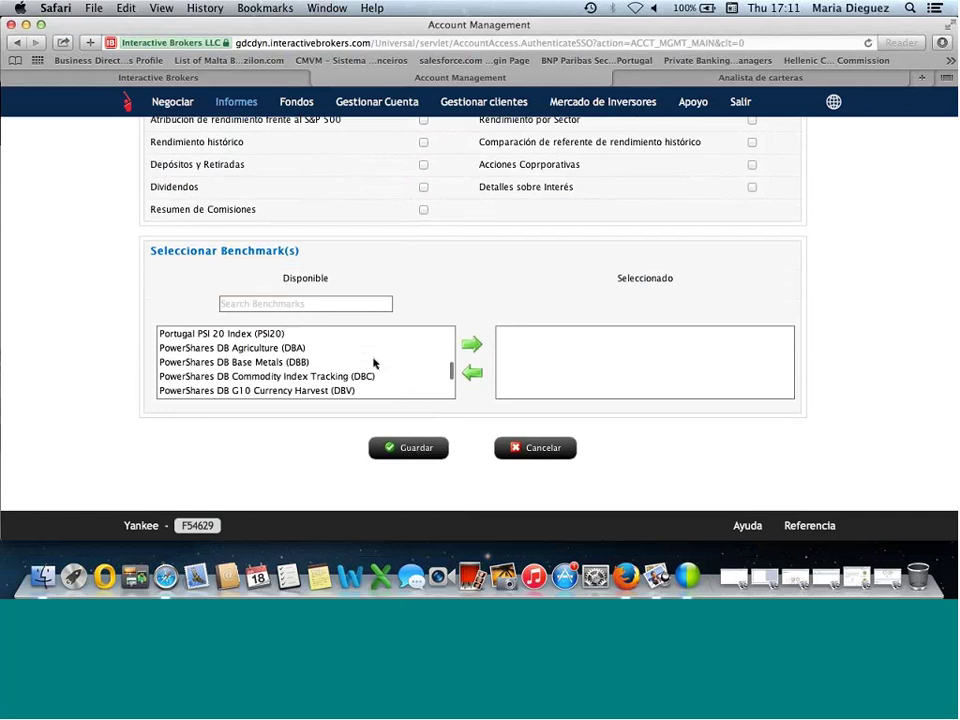
pyautogui.scroll(-10, 374, 363)
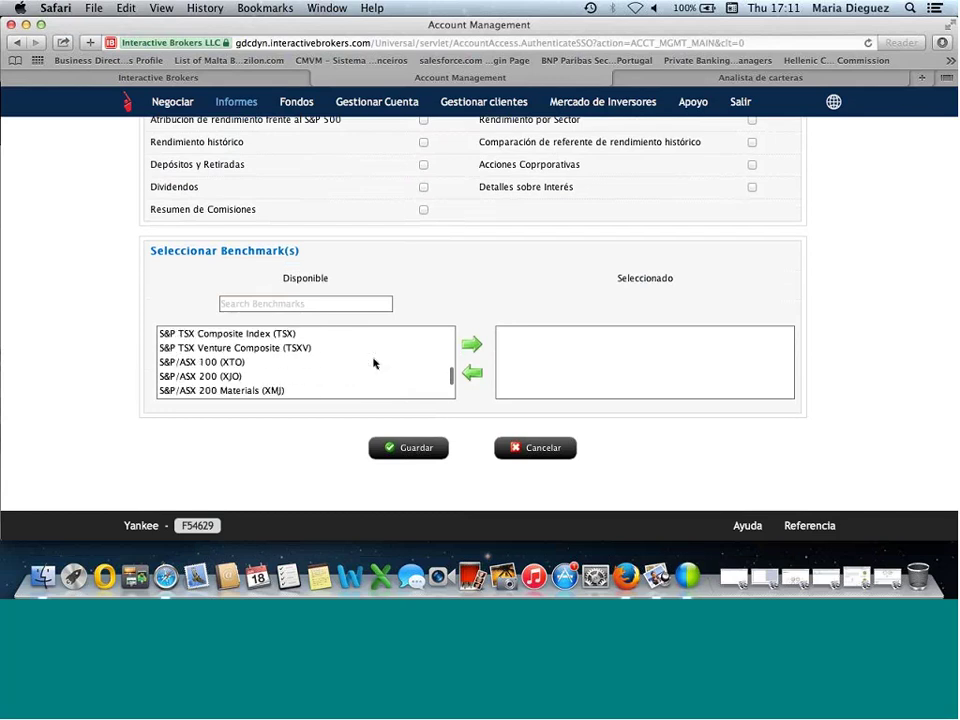
pyautogui.scroll(-10, 374, 363)
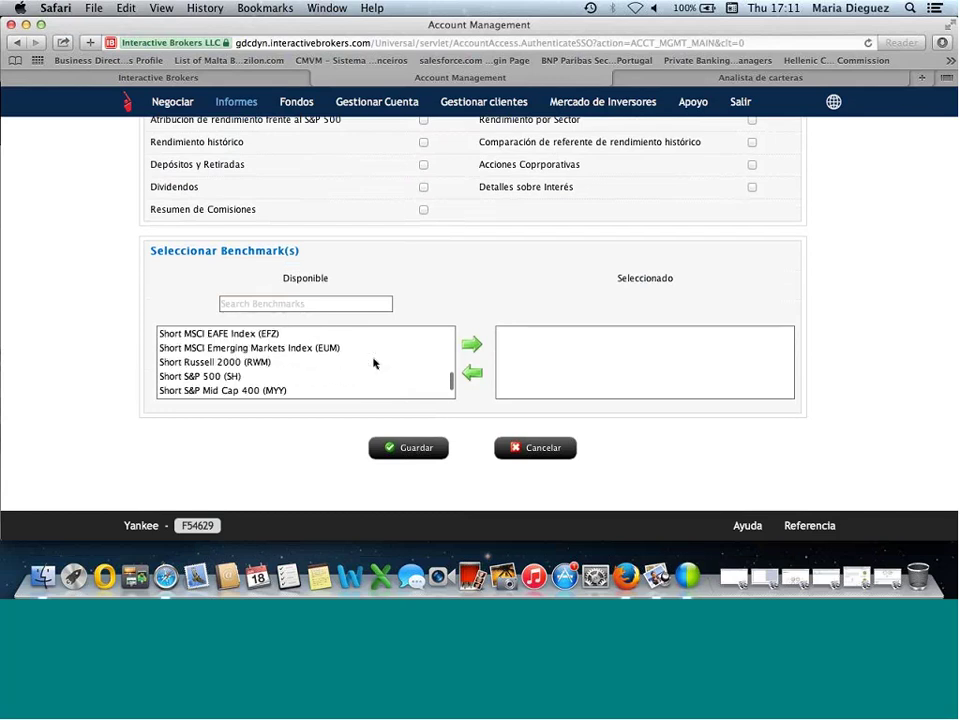
pyautogui.scroll(-8, 374, 363)
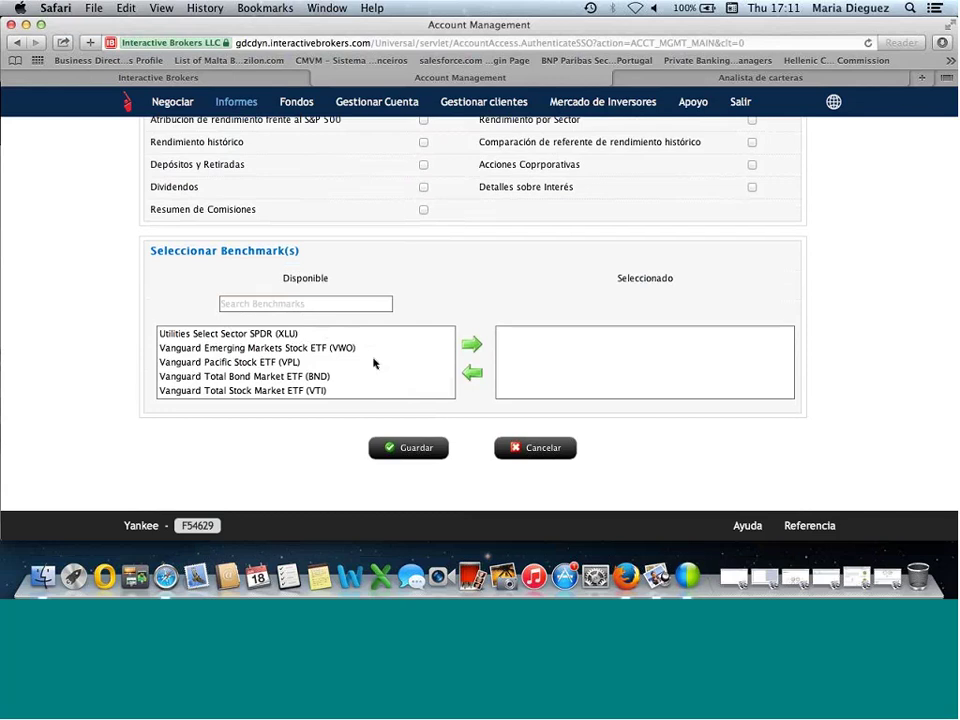
pyautogui.scroll(-3, 374, 363)
# - Add the Dow Jones STOXX50 (STX) index to the report's selected benchmarks
pyautogui.scroll(10, 407, 317)
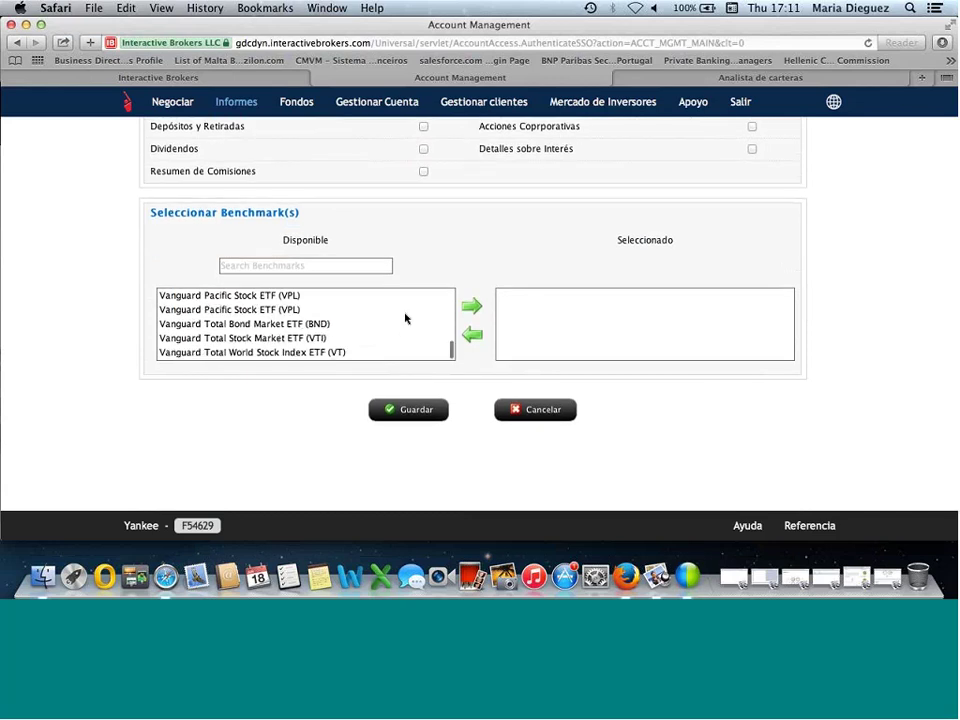
pyautogui.scroll(5, 405, 318)
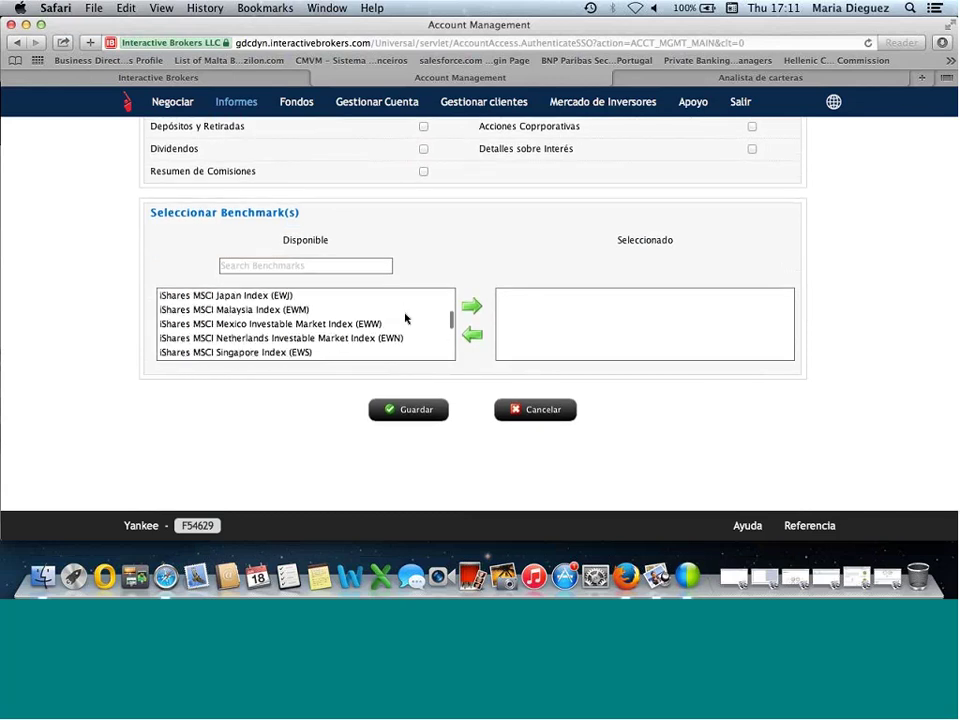
pyautogui.scroll(1, 405, 318)
pyautogui.scroll(4, 405, 318)
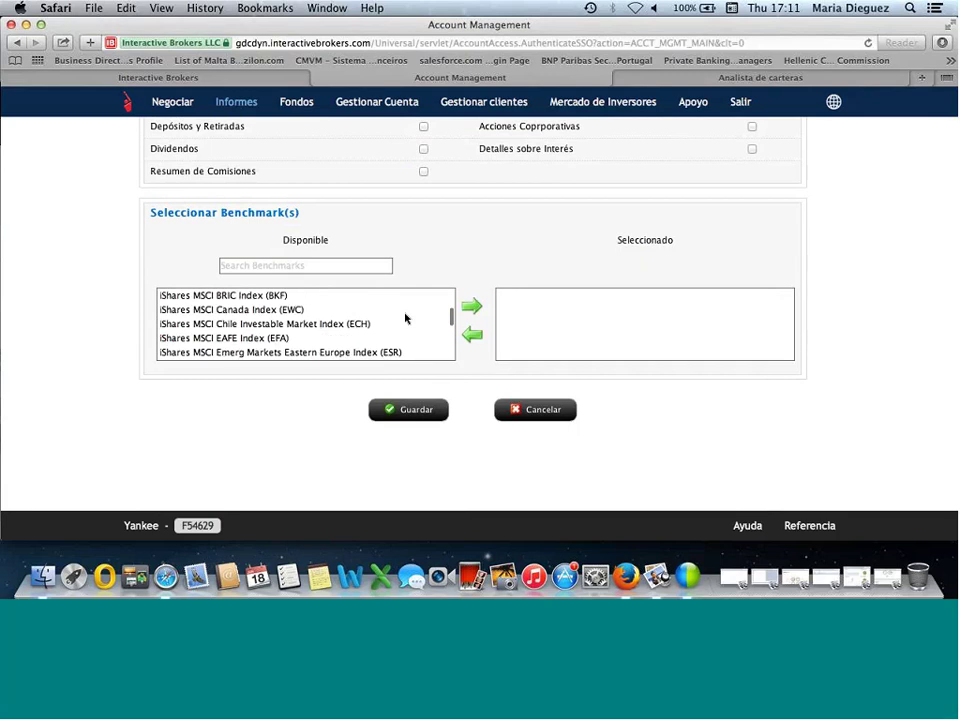
pyautogui.scroll(3, 405, 318)
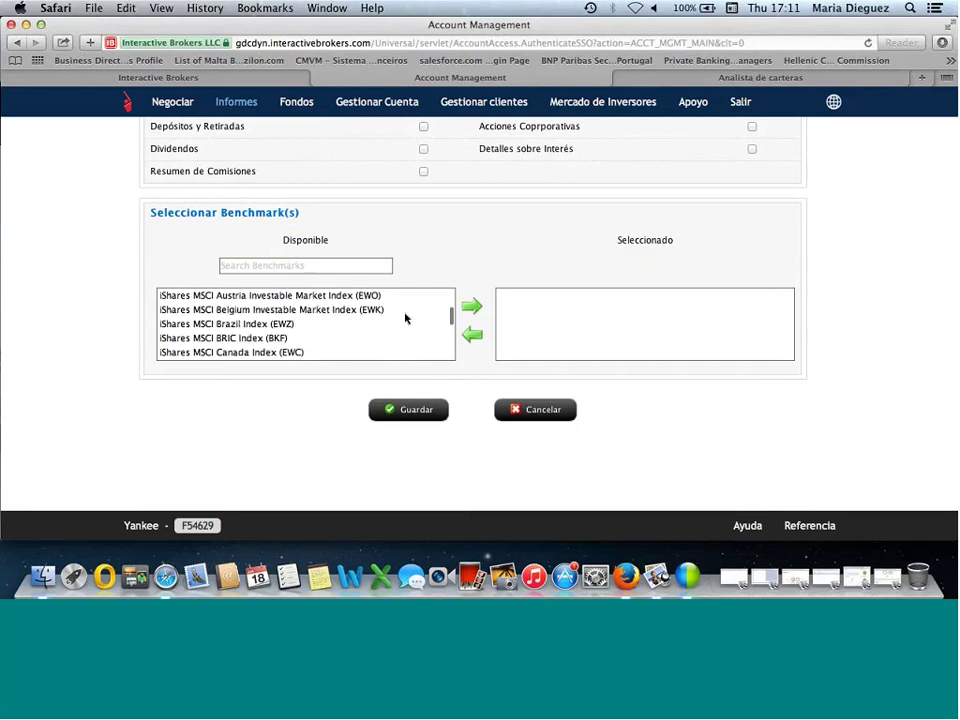
pyautogui.scroll(15, 405, 318)
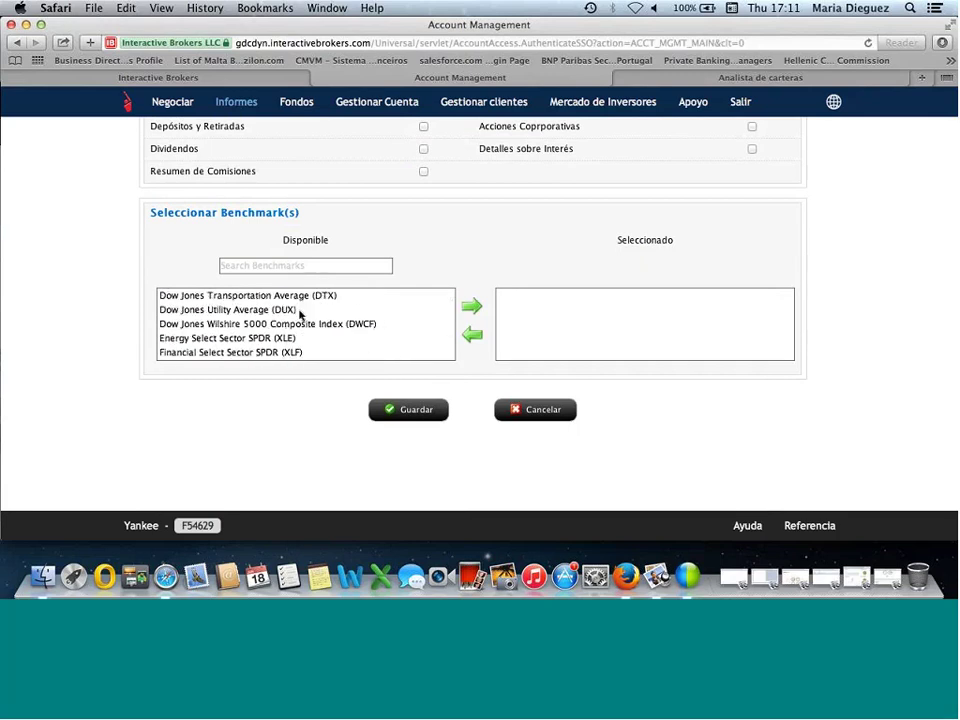
pyautogui.scroll(3, 257, 313)
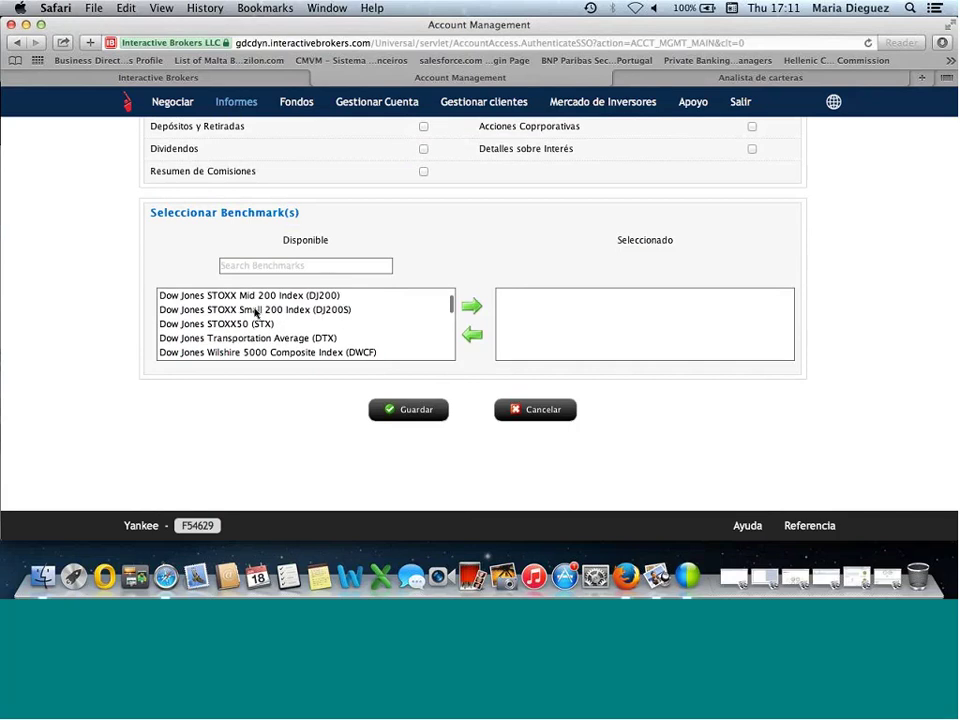
pyautogui.scroll(1, 256, 313)
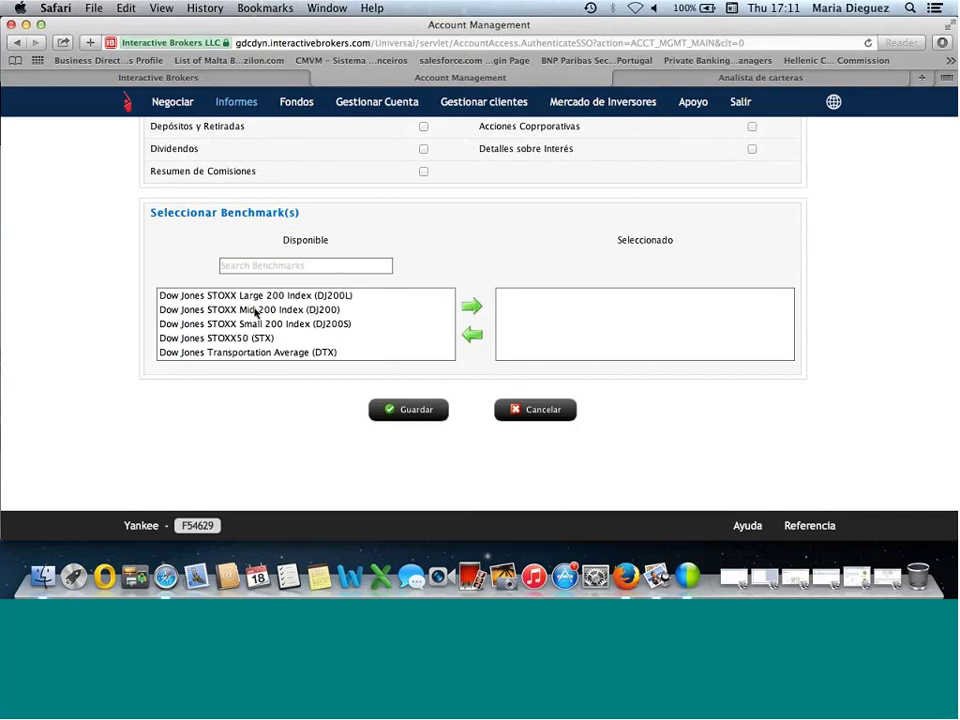
pyautogui.click(182, 338)
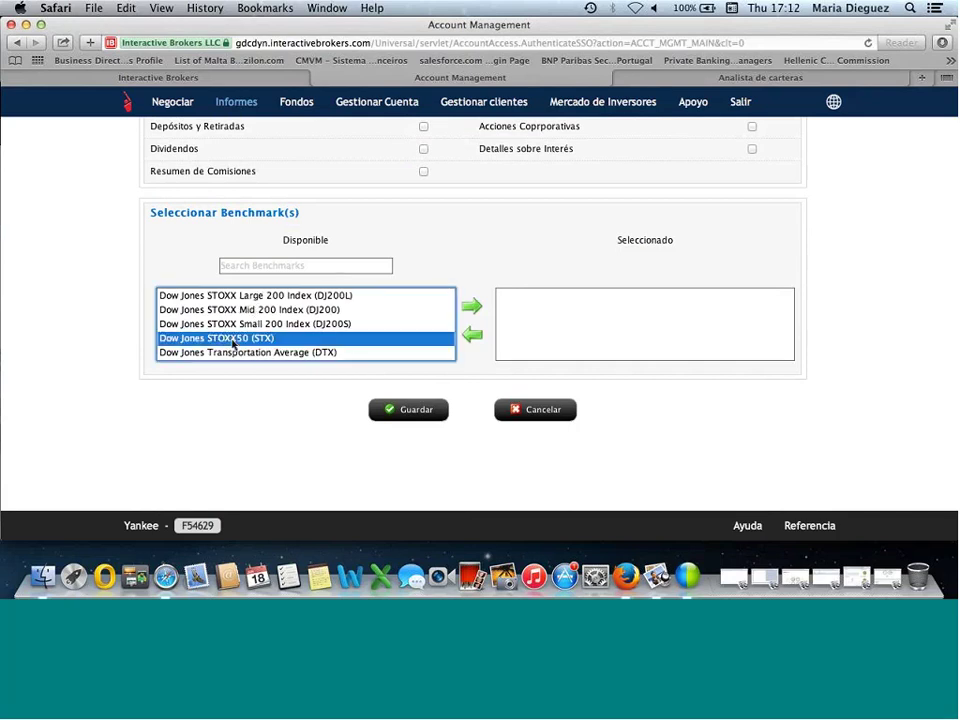
pyautogui.click(472, 308)
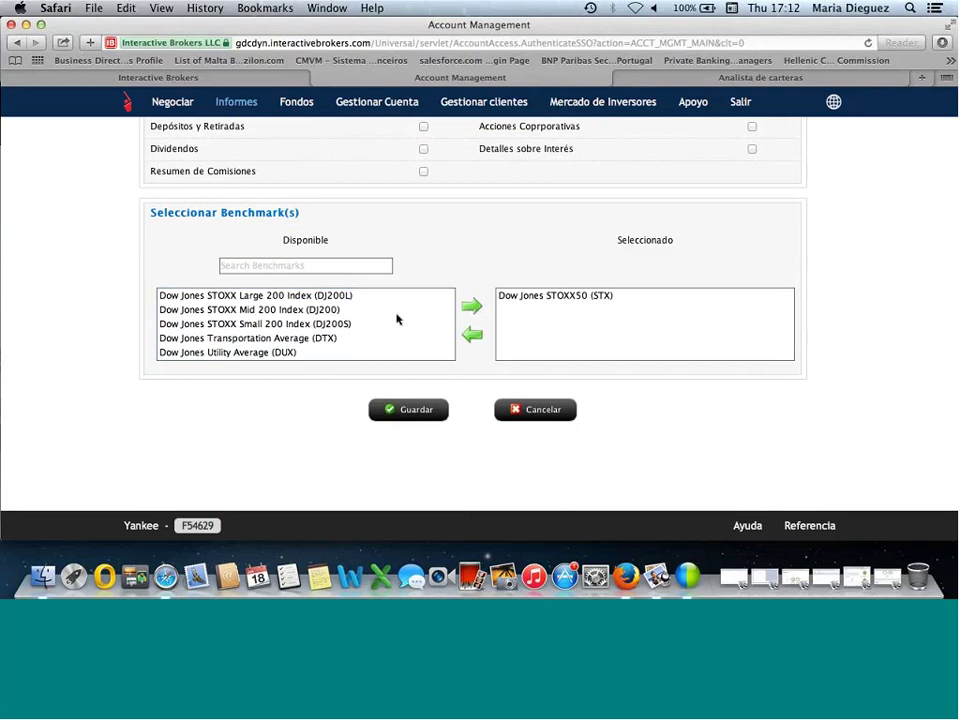
# - Add the Hang Seng HK 35 Index (HSHK35) as a second selected benchmark for the report
pyautogui.scroll(-2, 400, 328)
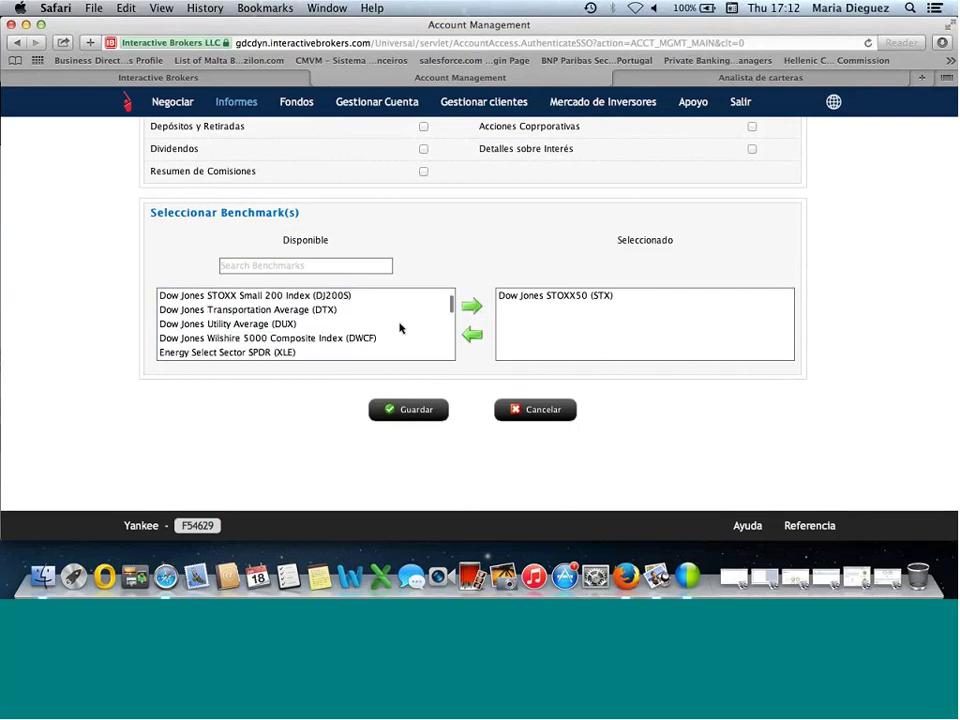
pyautogui.scroll(-2, 400, 328)
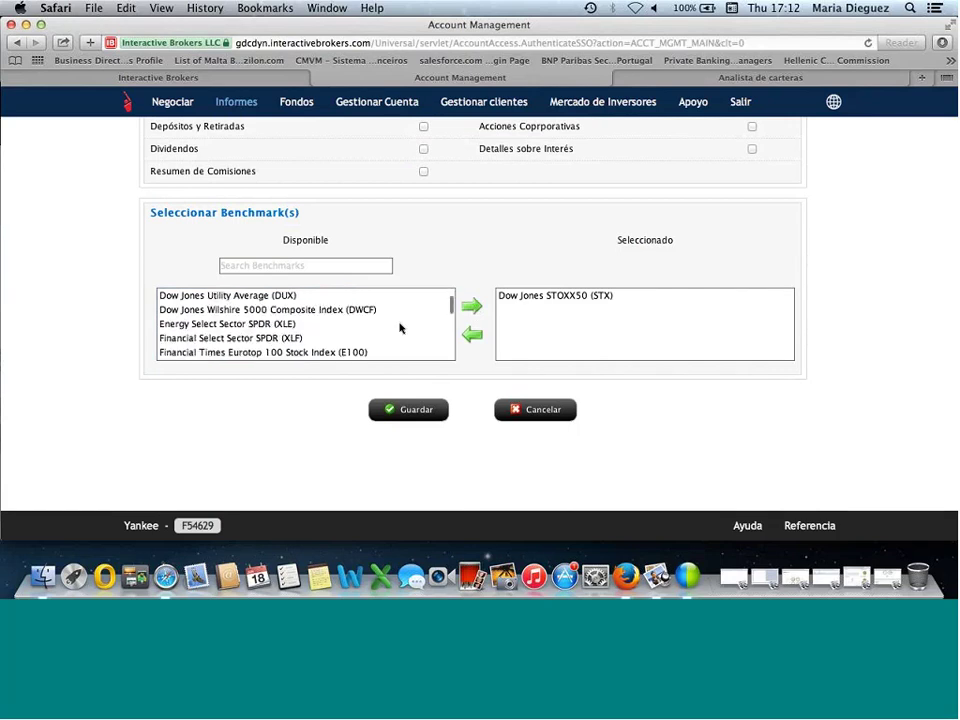
pyautogui.scroll(-6, 400, 328)
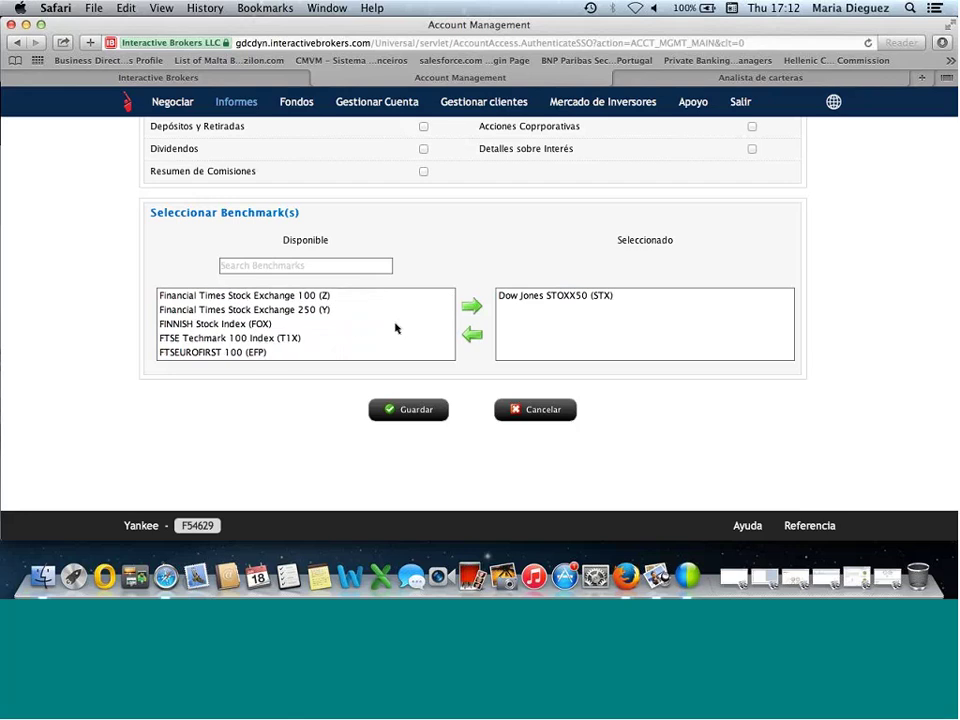
pyautogui.scroll(-1, 300, 326)
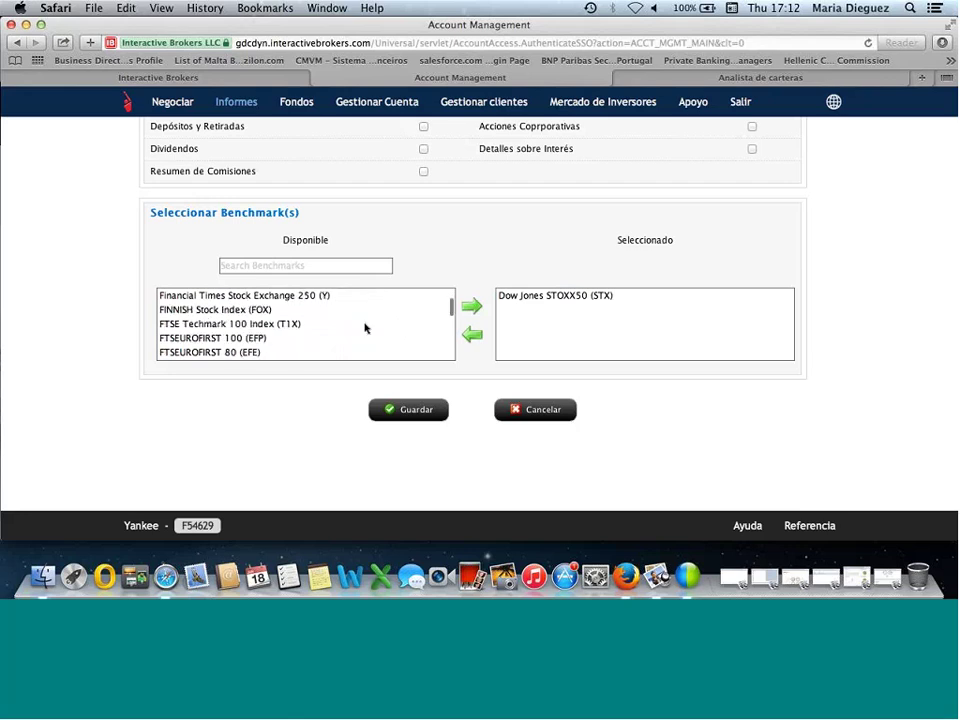
pyautogui.scroll(-7, 364, 327)
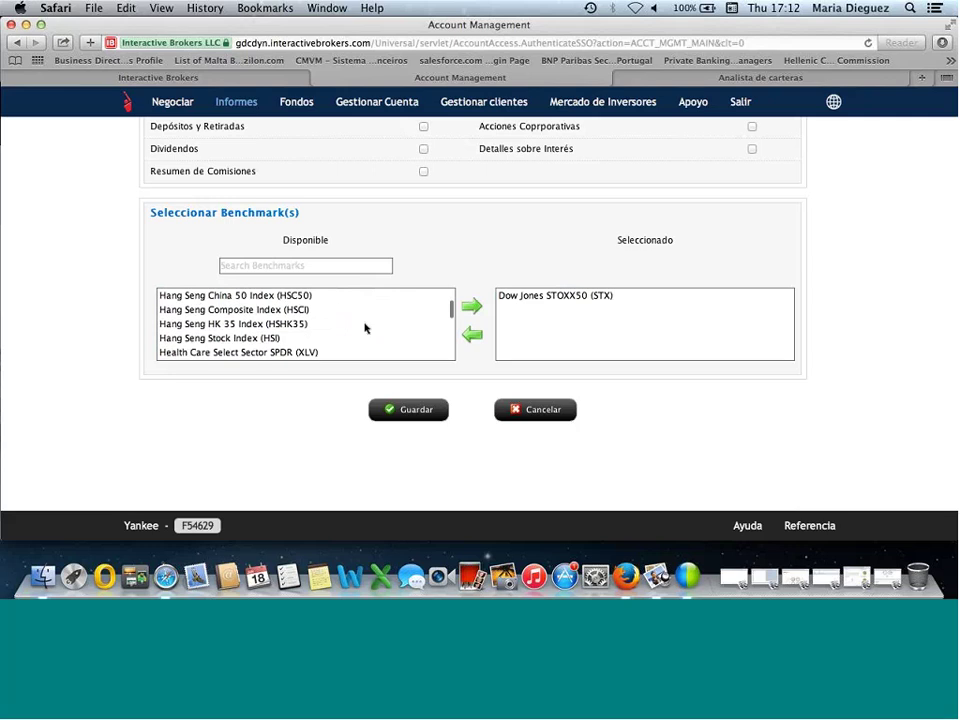
pyautogui.click(243, 325)
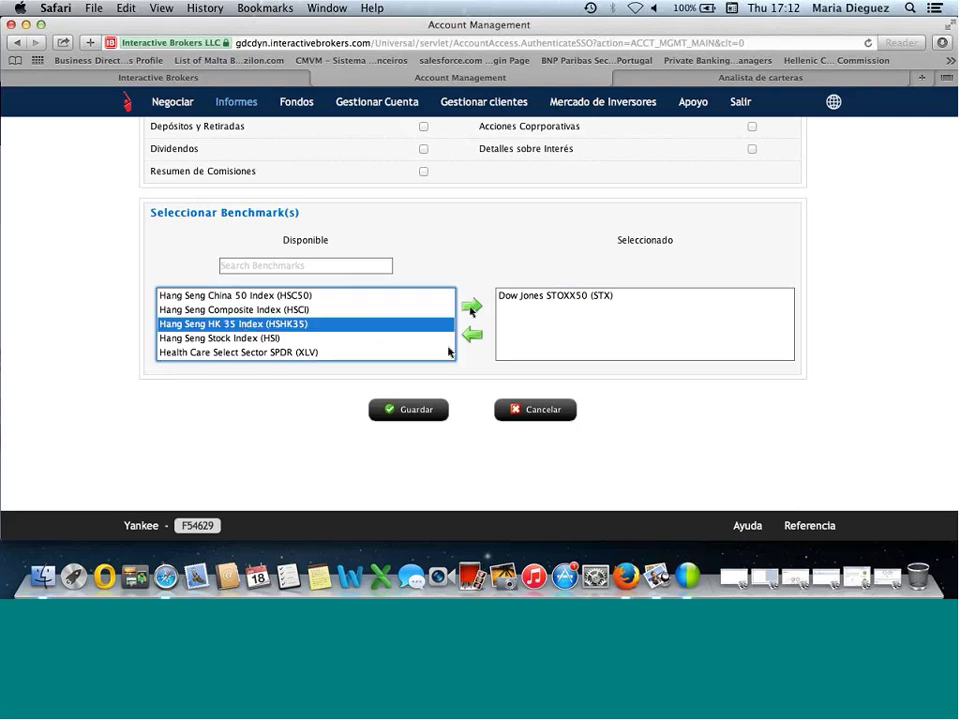
pyautogui.click(471, 307)
pyautogui.scroll(5, 505, 341)
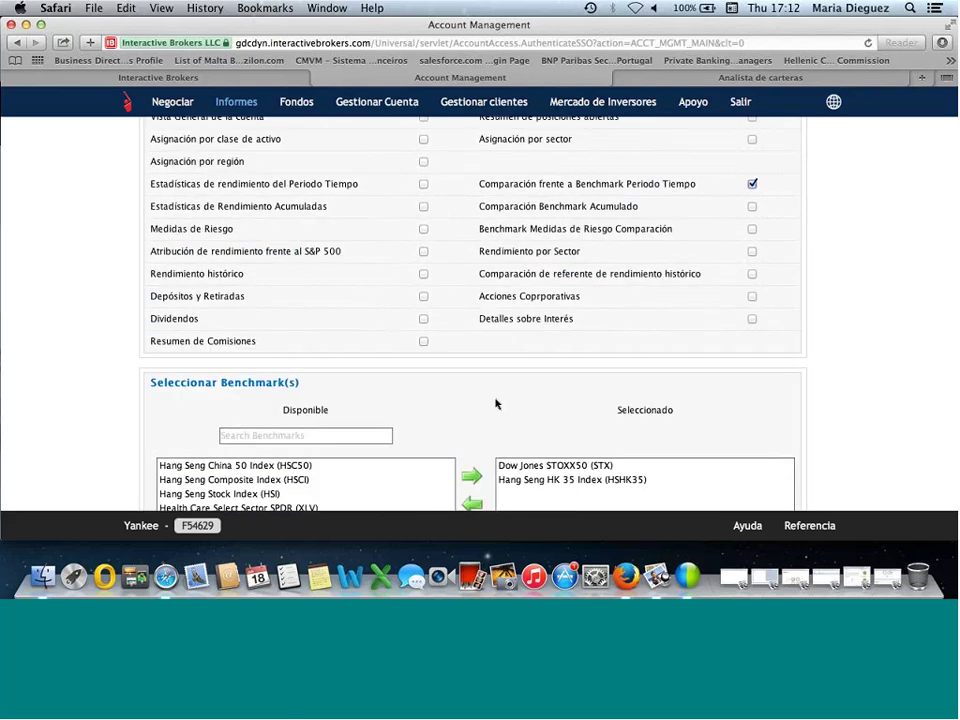
# - Include the sections Vista General de la cuenta, Asignación por clase de activo and Asignación por región in the seminario report
pyautogui.scroll(2, 496, 403)
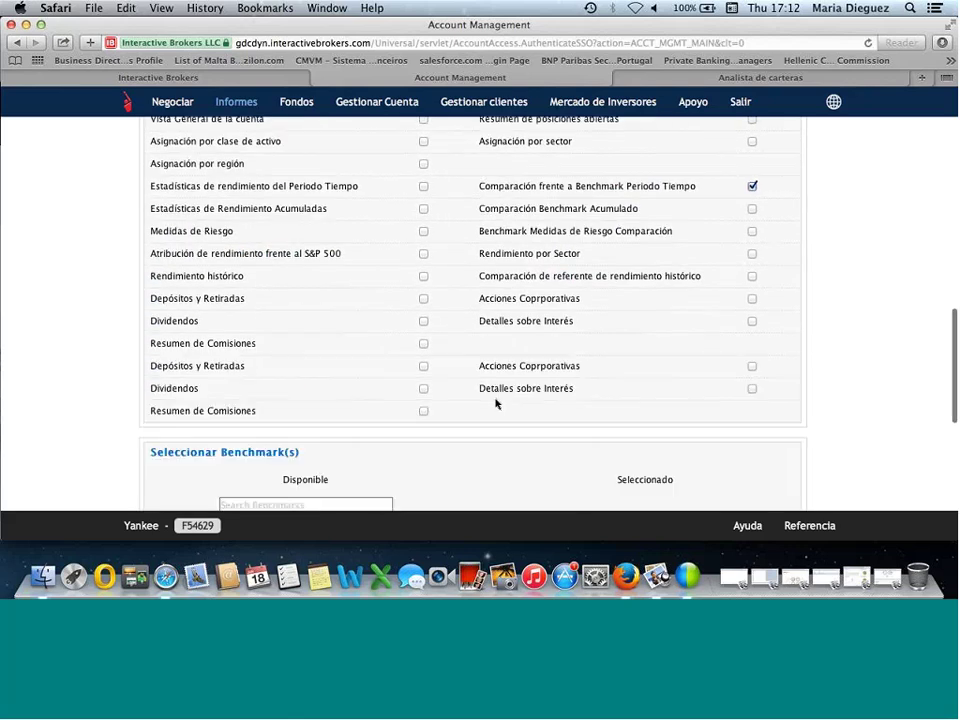
pyautogui.scroll(3, 496, 403)
pyautogui.click(423, 246)
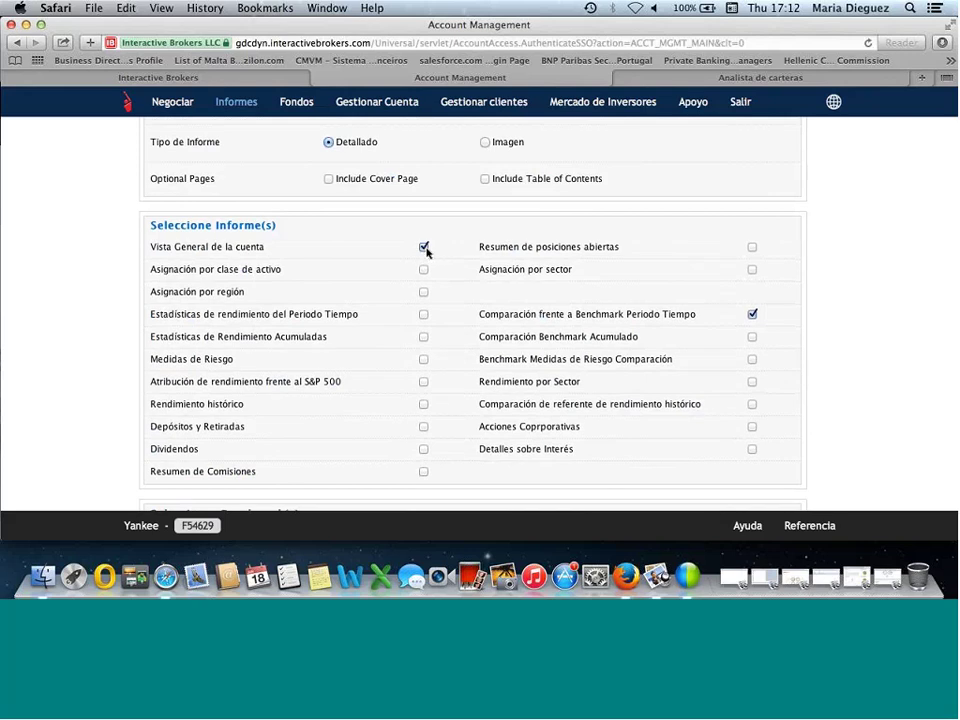
pyautogui.click(424, 270)
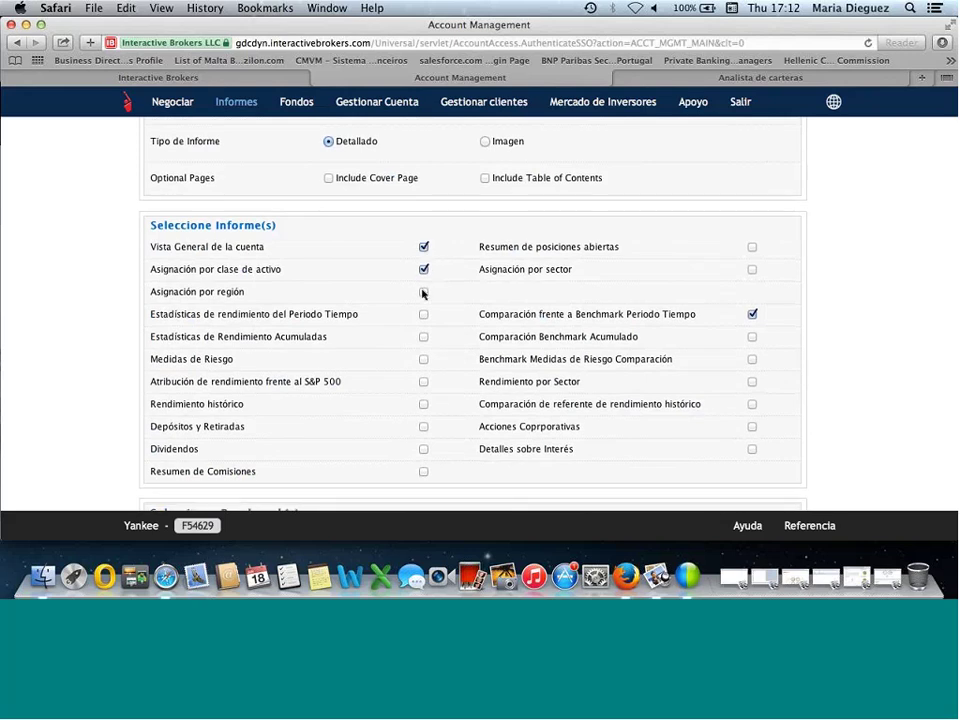
pyautogui.click(423, 292)
# - Include both Estadísticas de rendimiento sections (Periodo Tiempo and Acumuladas), Medidas de Riesgo, Atribución de rendimiento frente al S&P 500 and Rendimiento histórico
pyautogui.click(423, 314)
pyautogui.click(424, 337)
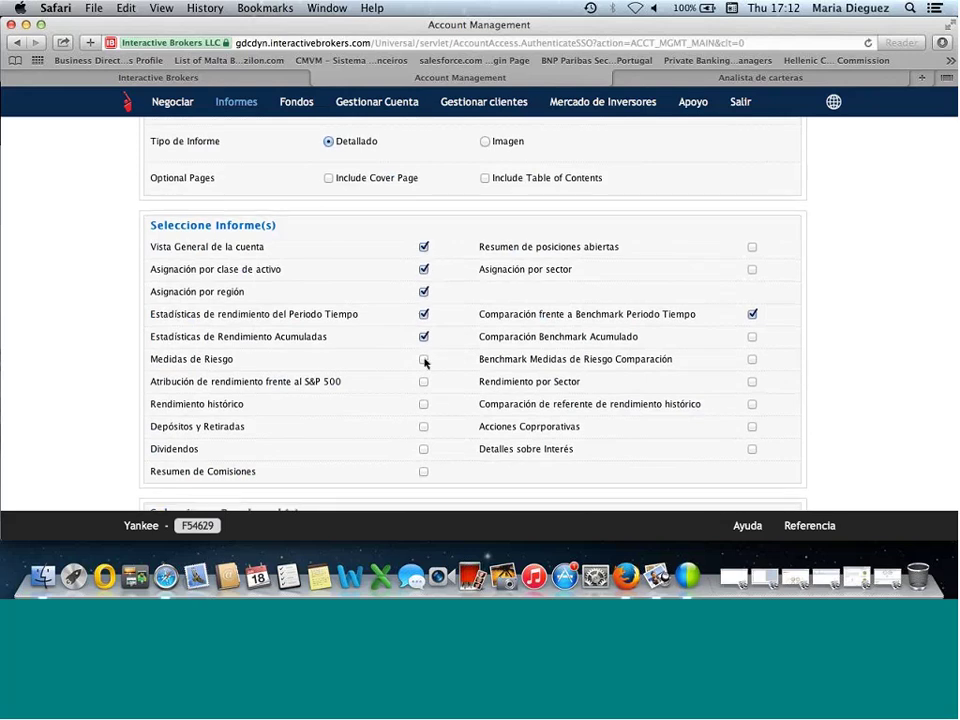
pyautogui.click(424, 359)
pyautogui.click(424, 383)
pyautogui.click(424, 405)
# - Include Resumen de posiciones abiertas, Asignación por sector, Comparación Benchmark Acumulado, Benchmark Medidas de Riesgo Comparación, Rendimiento por Sector and Comparación de referente de rendimiento histórico
pyautogui.click(752, 247)
pyautogui.click(752, 269)
pyautogui.scroll(-2, 662, 401)
pyautogui.click(752, 324)
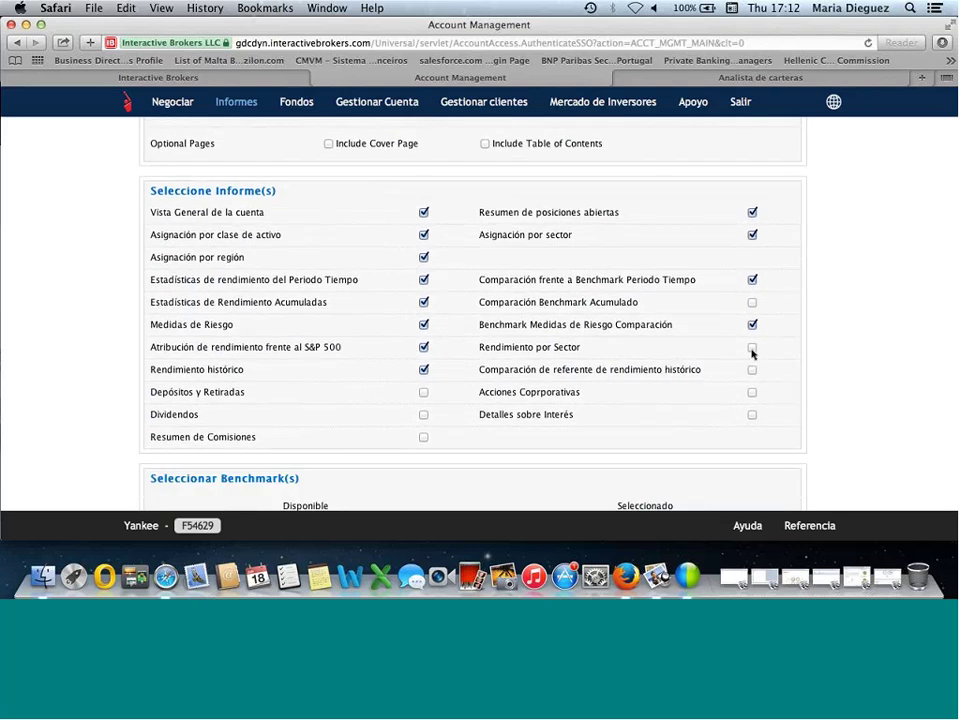
pyautogui.click(752, 349)
pyautogui.click(753, 371)
# - Try to save the seminario report with the chosen sections and benchmarks
pyautogui.scroll(-1, 609, 424)
pyautogui.scroll(-5, 609, 424)
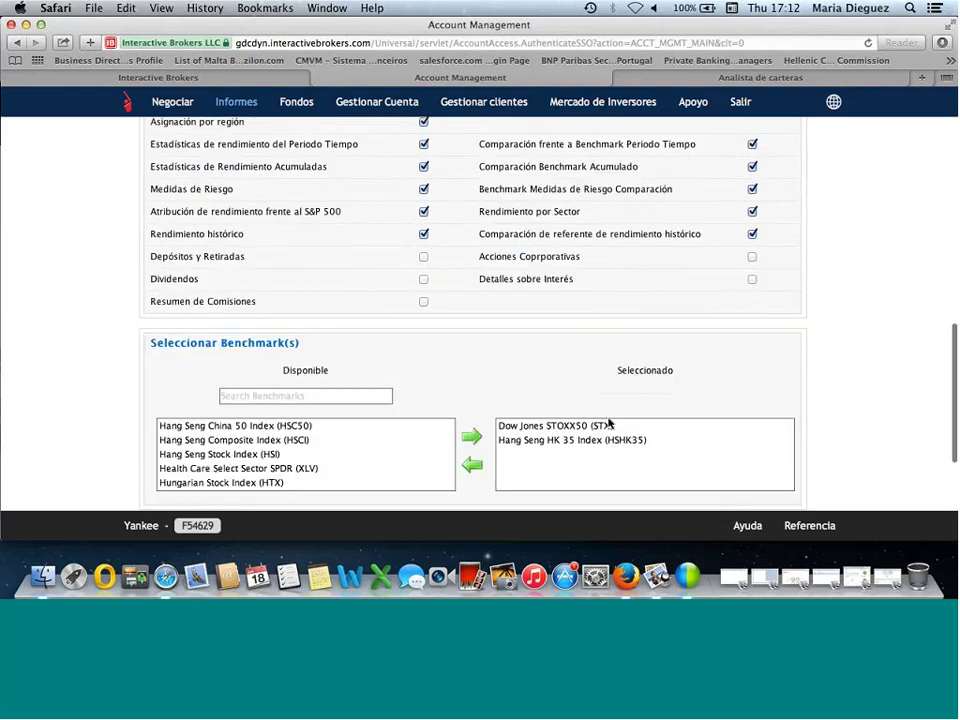
pyautogui.scroll(-2, 609, 424)
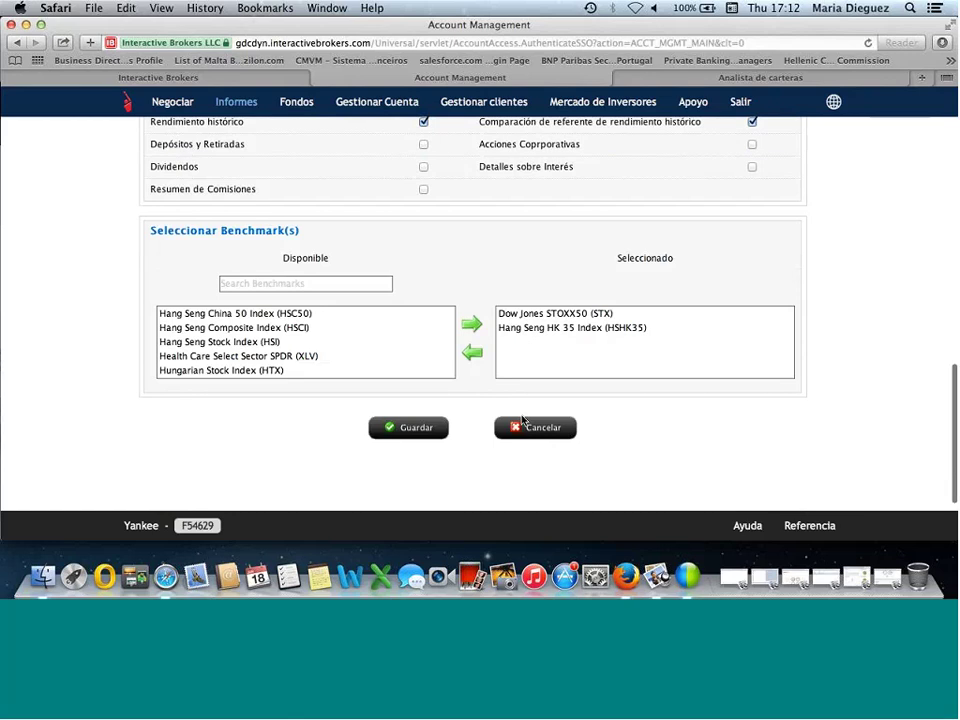
pyautogui.click(430, 425)
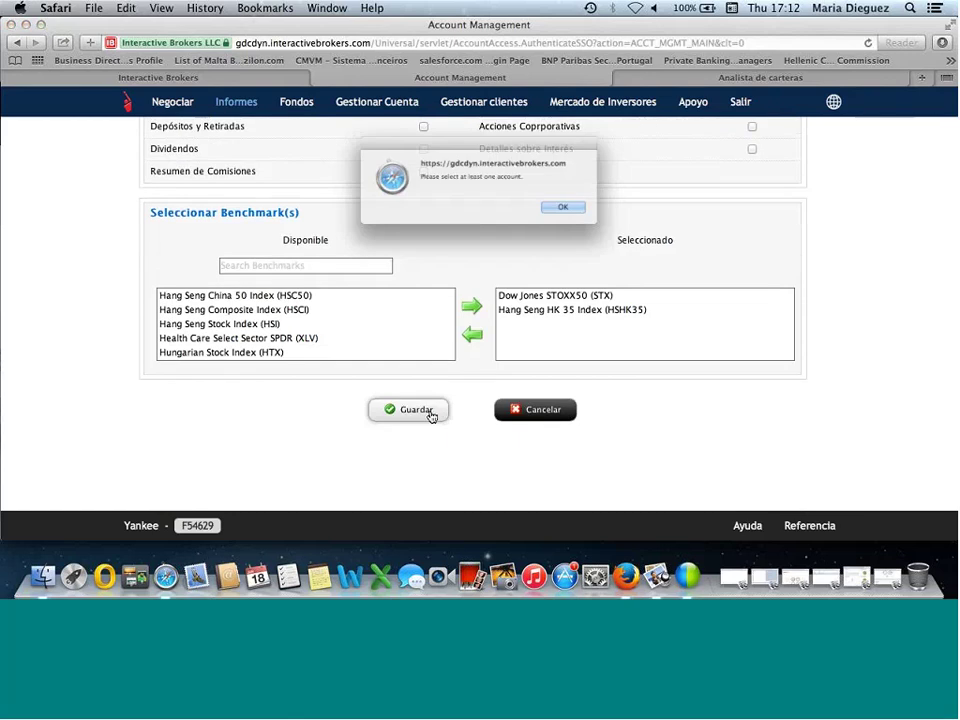
pyautogui.press('Return')
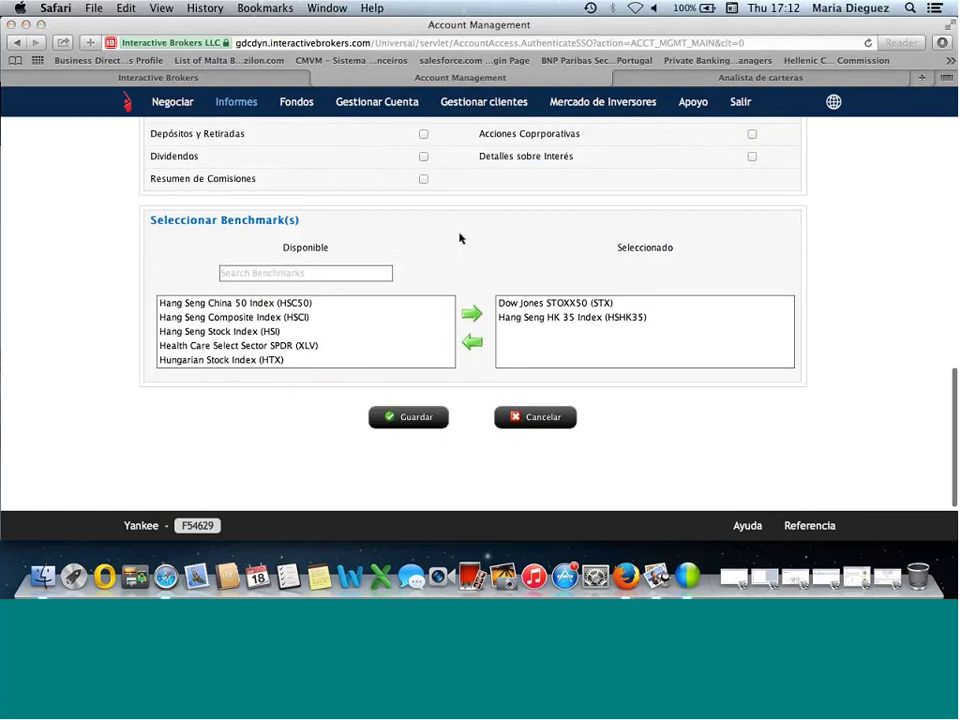
# - Select the first account in the second row of the accounts list for the report and save the seminario report
pyautogui.scroll(10, 460, 238)
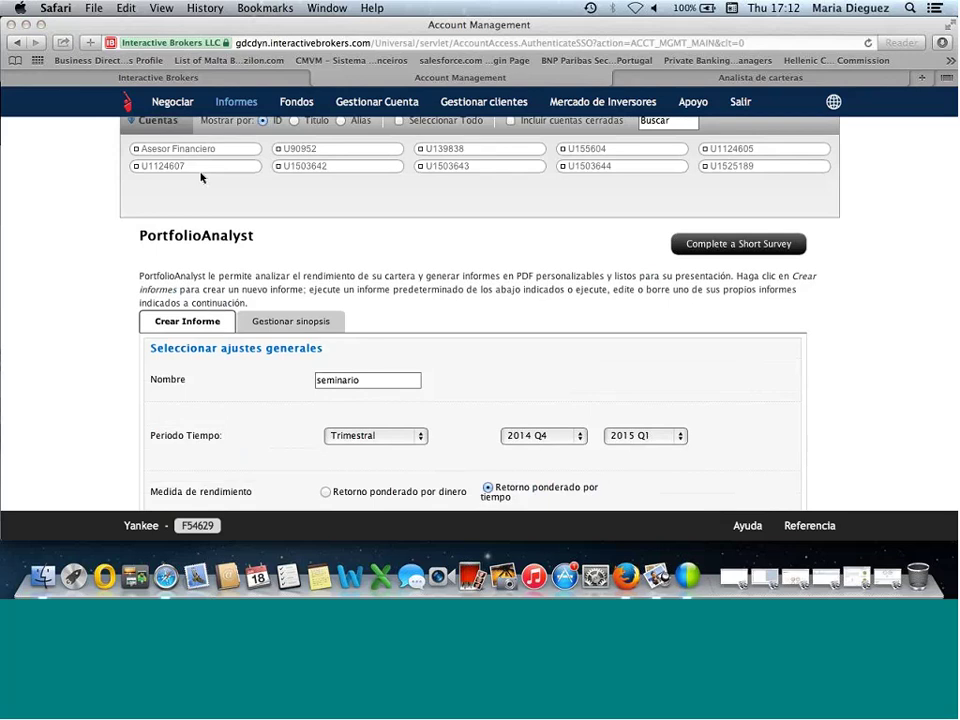
pyautogui.click(162, 166)
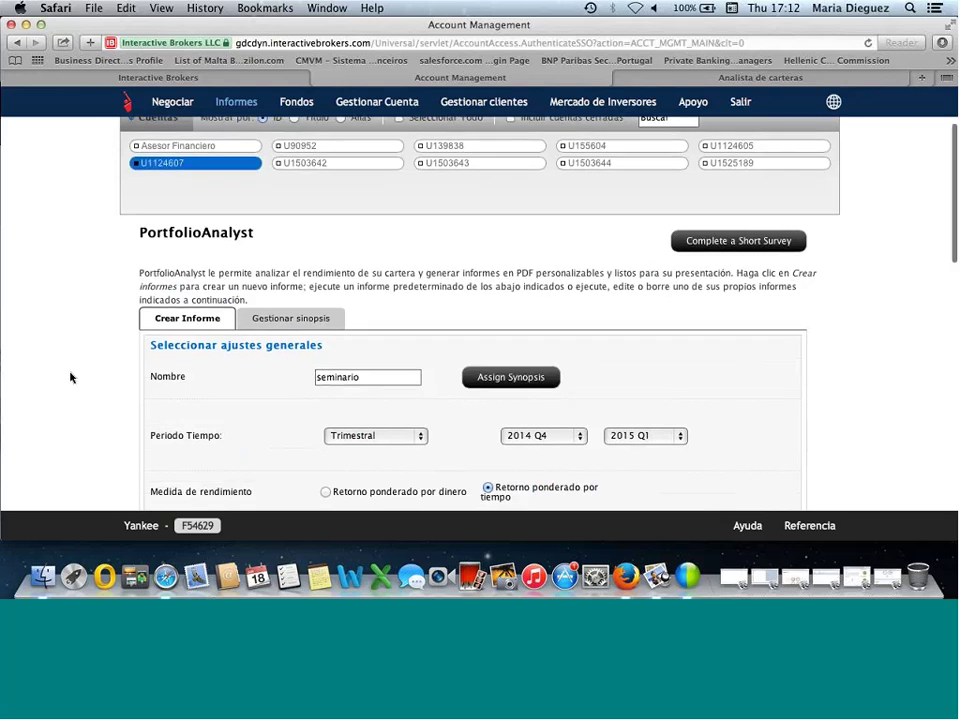
pyautogui.scroll(-3, 70, 377)
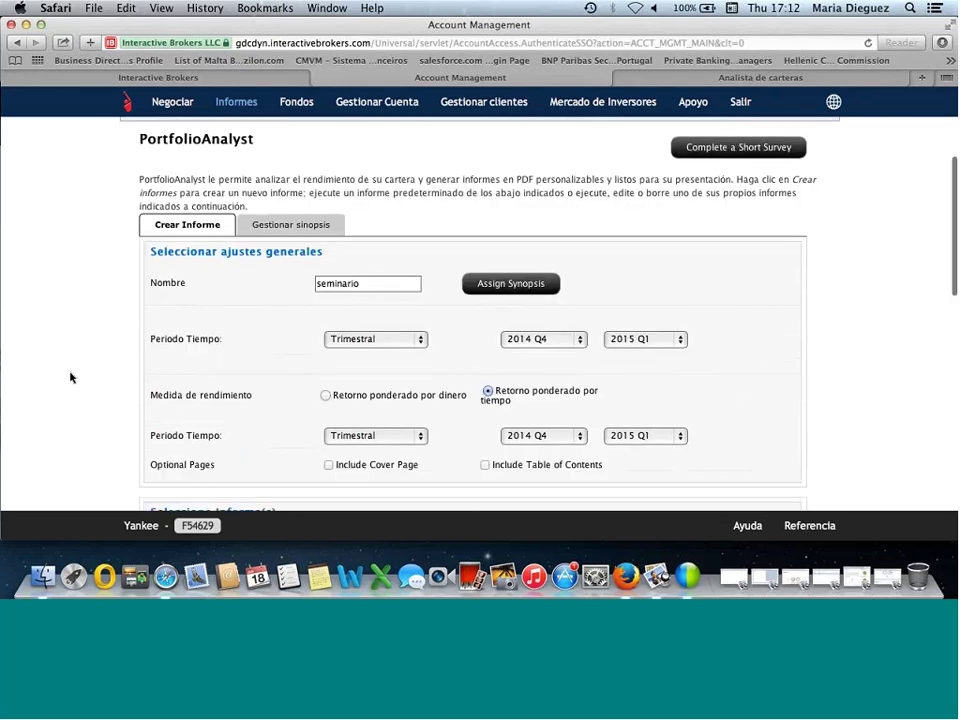
pyautogui.scroll(-1, 280, 277)
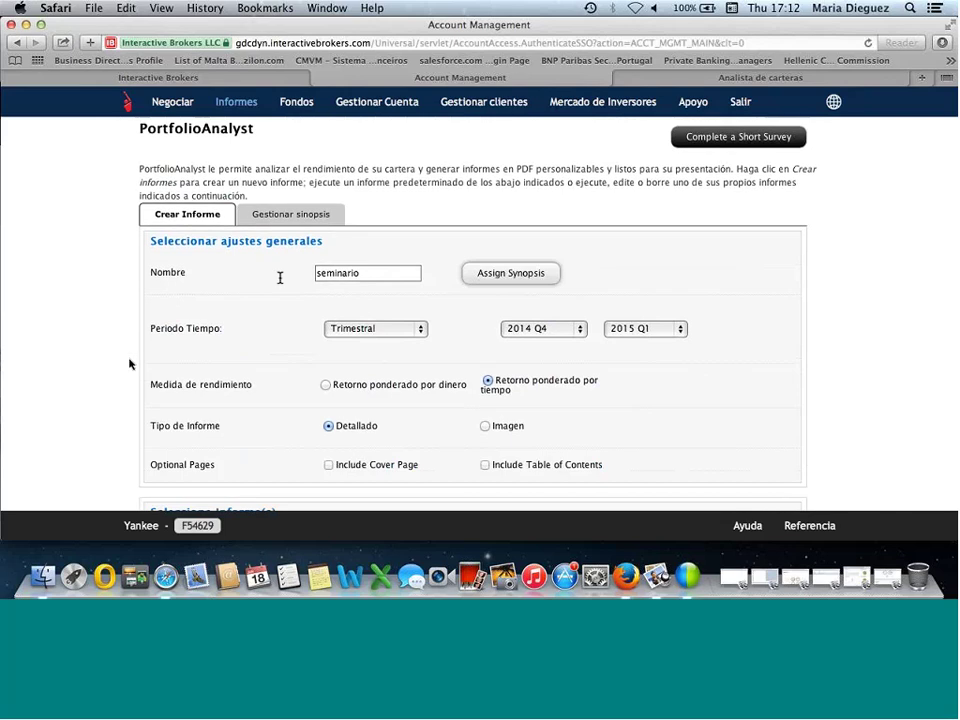
pyautogui.scroll(-1, 129, 364)
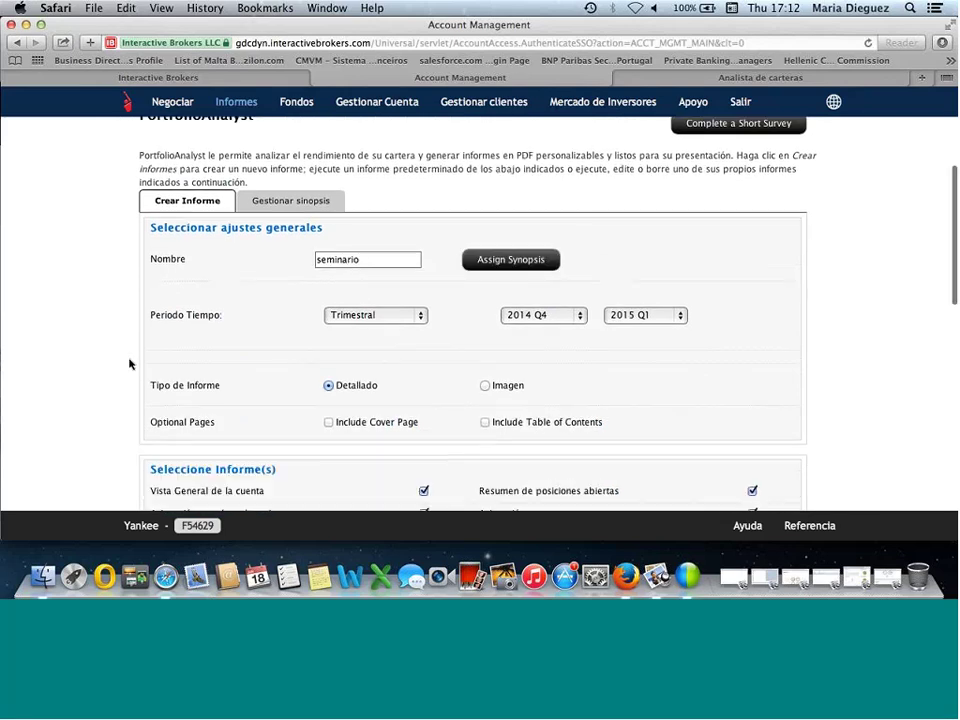
pyautogui.scroll(-5, 129, 364)
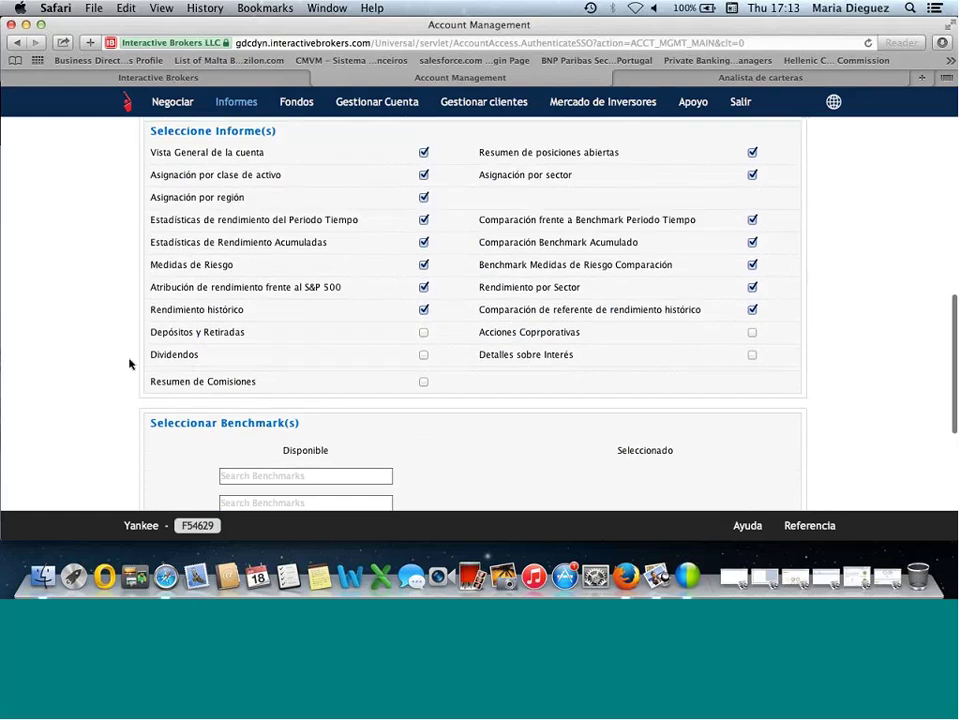
pyautogui.scroll(-5, 129, 364)
pyautogui.click(399, 401)
# - Run the saved seminario report from the list of PortfolioAnalyst reports
pyautogui.scroll(-2, 399, 403)
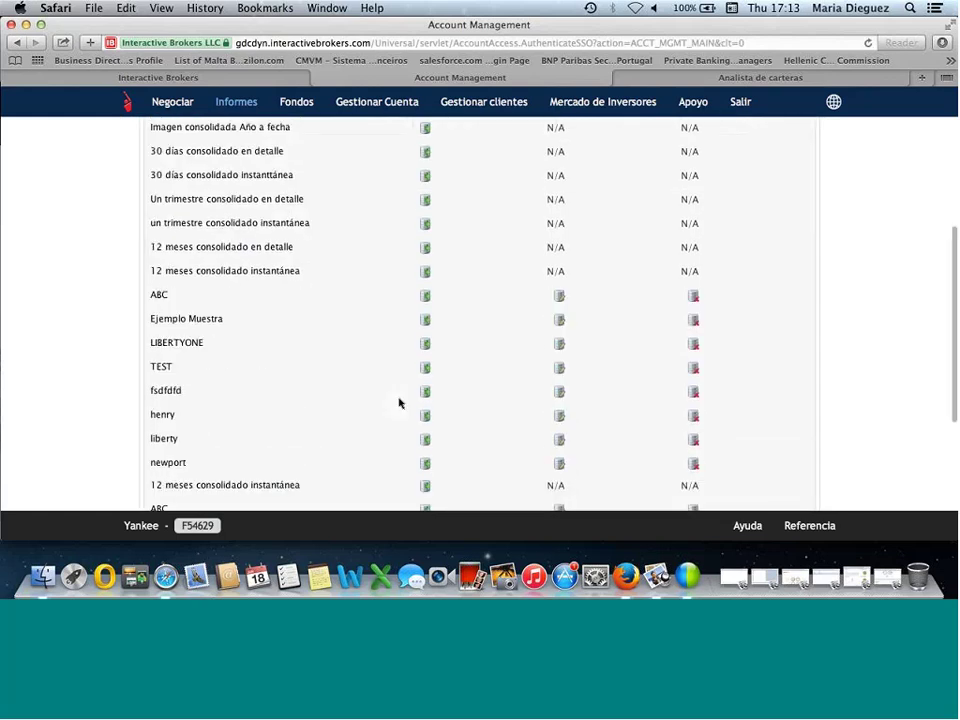
pyautogui.scroll(-1, 399, 403)
pyautogui.scroll(-5, 399, 403)
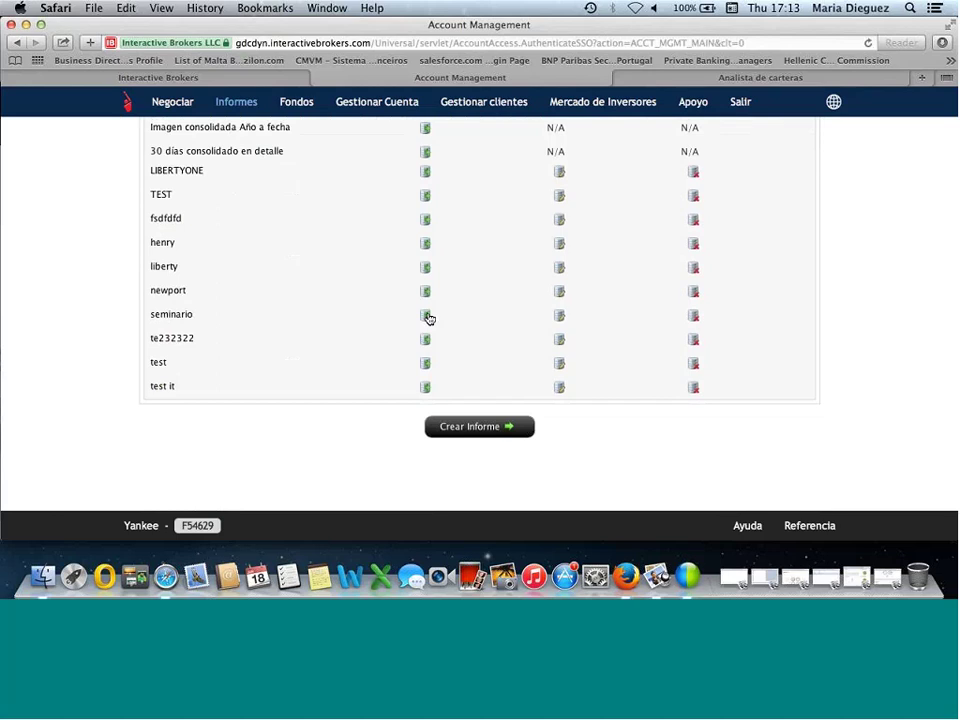
pyautogui.click(428, 318)
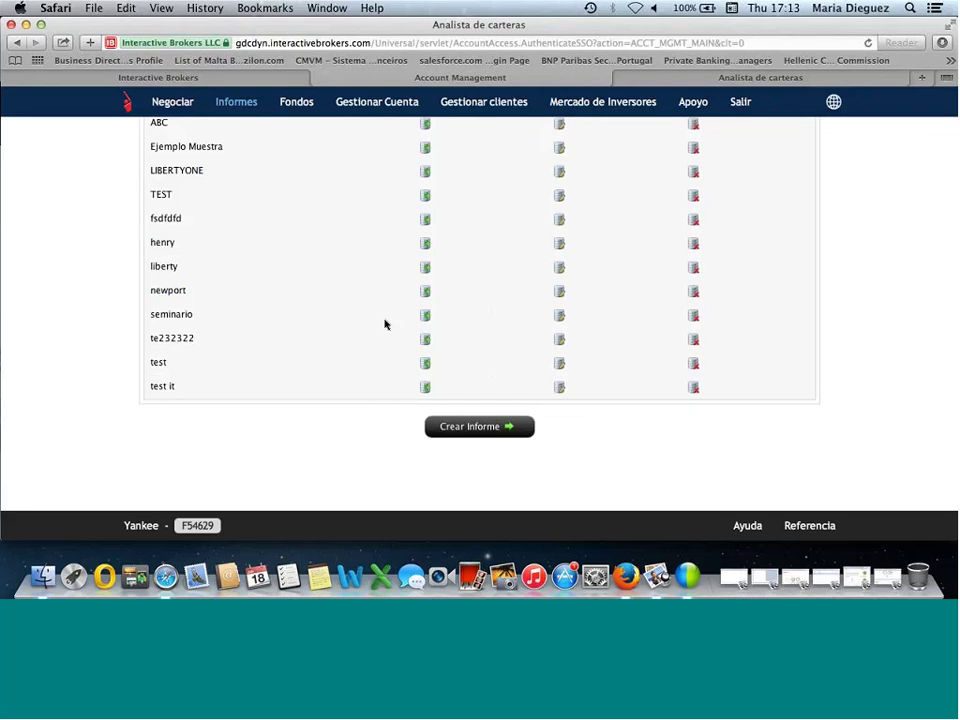
# - Switch to Preview with the PortfolioAnalyst PDF for January 2 to June 17, 2015, and examine its opening pages and Breakdown of Accounts
pyautogui.click(766, 580)
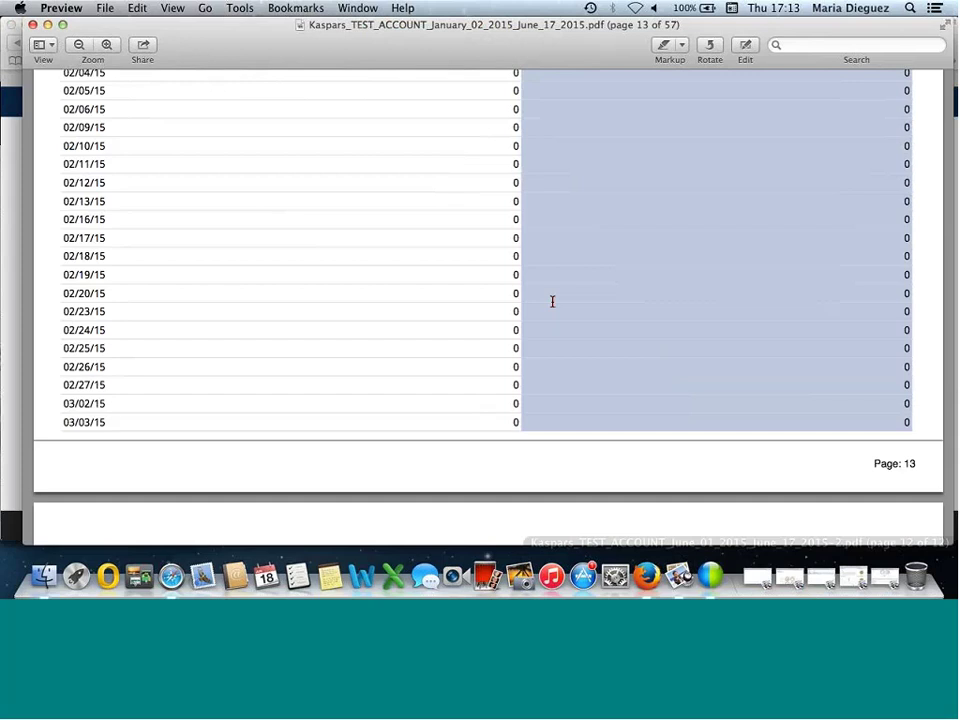
pyautogui.scroll(20, 551, 301)
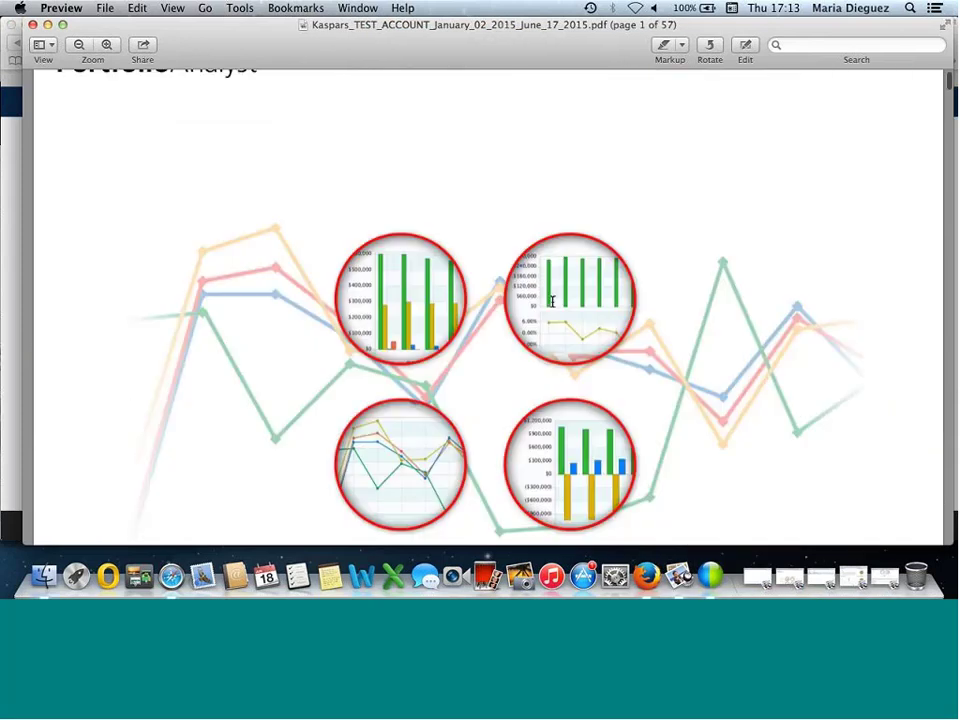
pyautogui.scroll(-4, 551, 301)
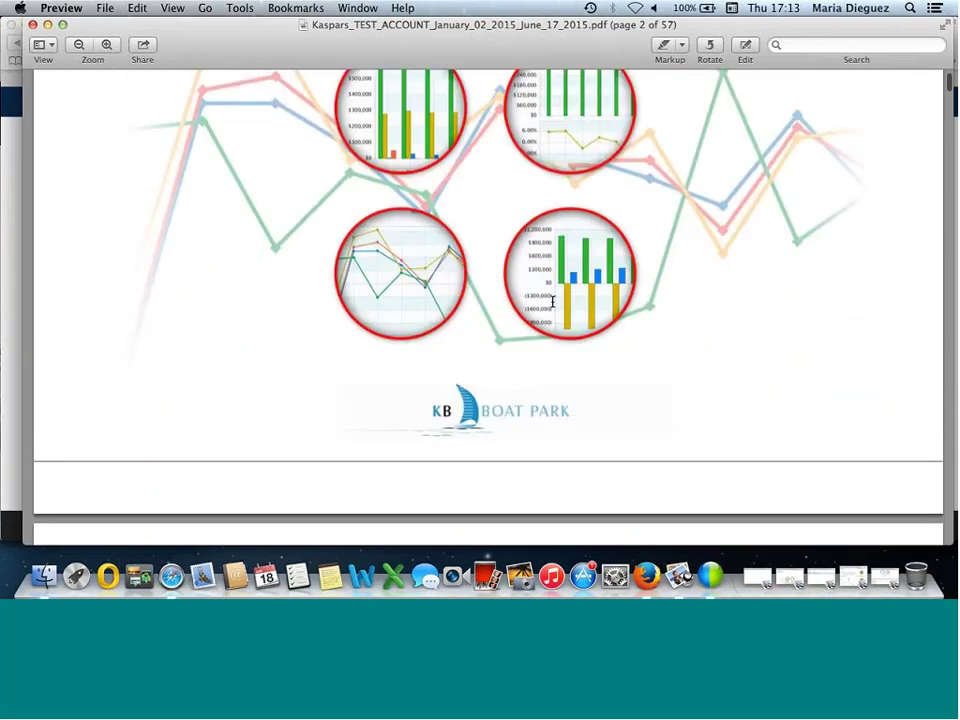
pyautogui.scroll(-10, 551, 301)
pyautogui.scroll(-10, 551, 301)
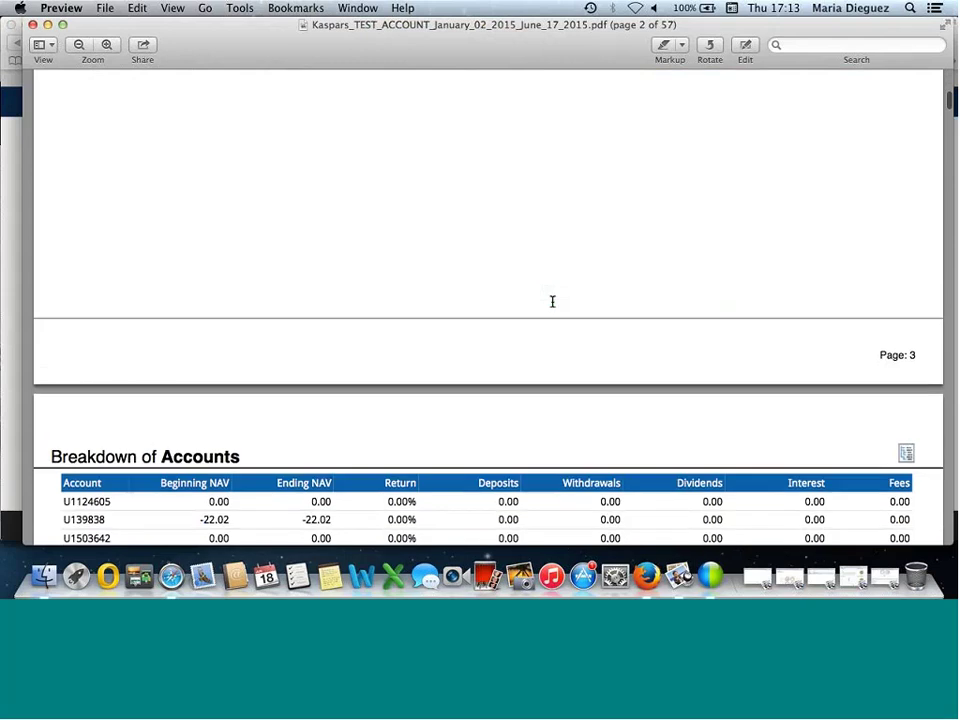
pyautogui.scroll(-5, 551, 301)
pyautogui.scroll(2, 551, 301)
pyautogui.scroll(-10, 551, 301)
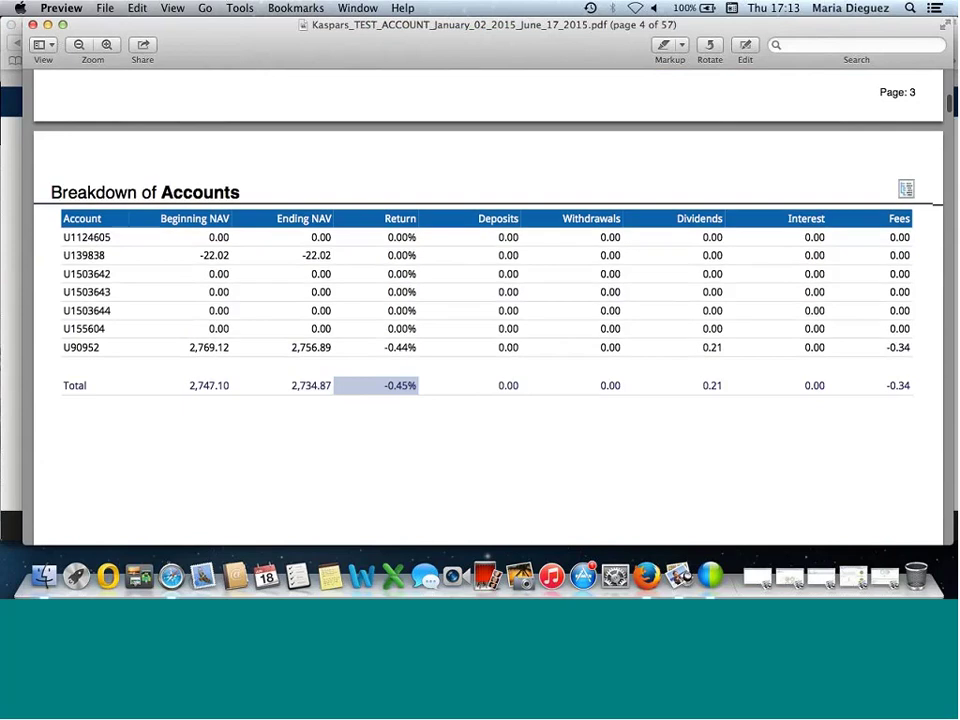
pyautogui.scroll(-3, 132, 401)
pyautogui.scroll(-1, 132, 401)
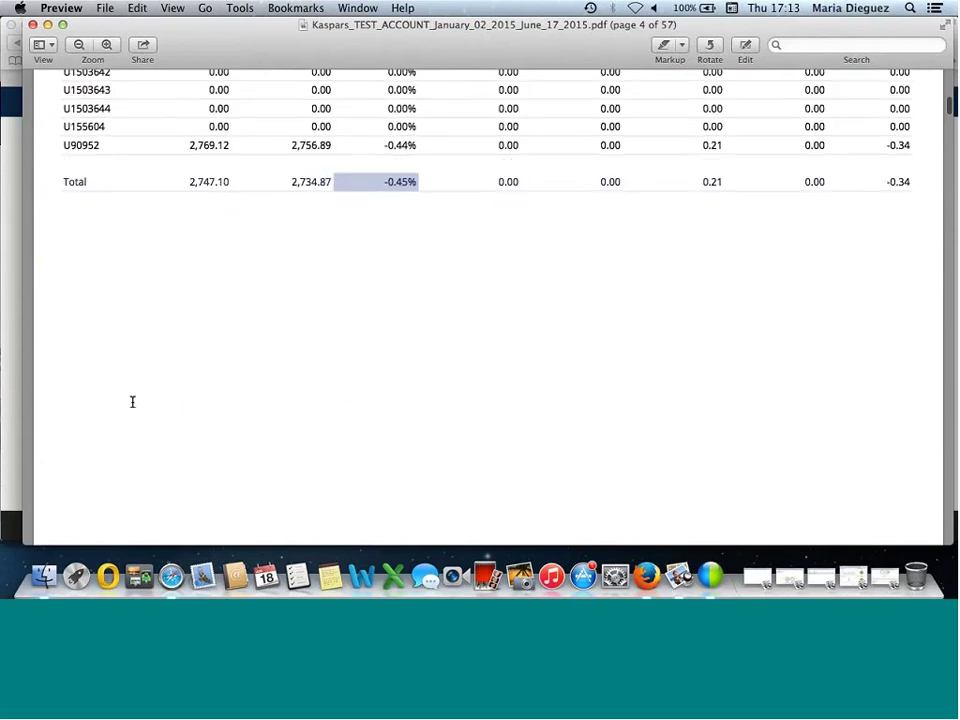
# - Examine the Account Overview page's returns, net asset value, key statistics and asset allocation, plus the Open Position Summary
pyautogui.scroll(-8, 132, 401)
pyautogui.scroll(-4, 132, 401)
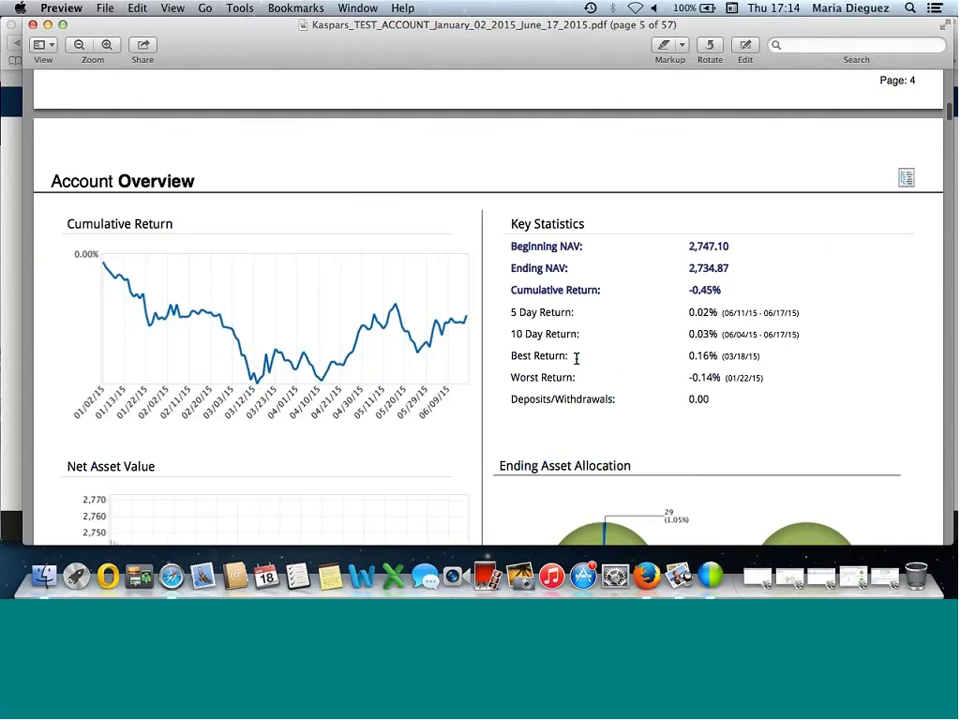
pyautogui.scroll(-2, 576, 360)
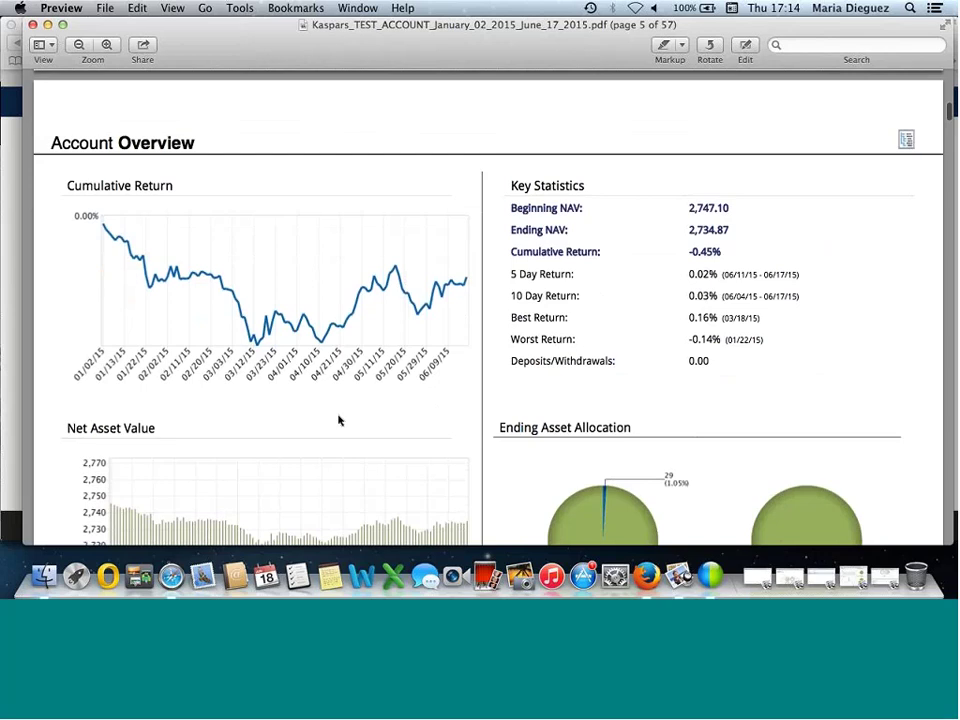
pyautogui.scroll(-4, 338, 421)
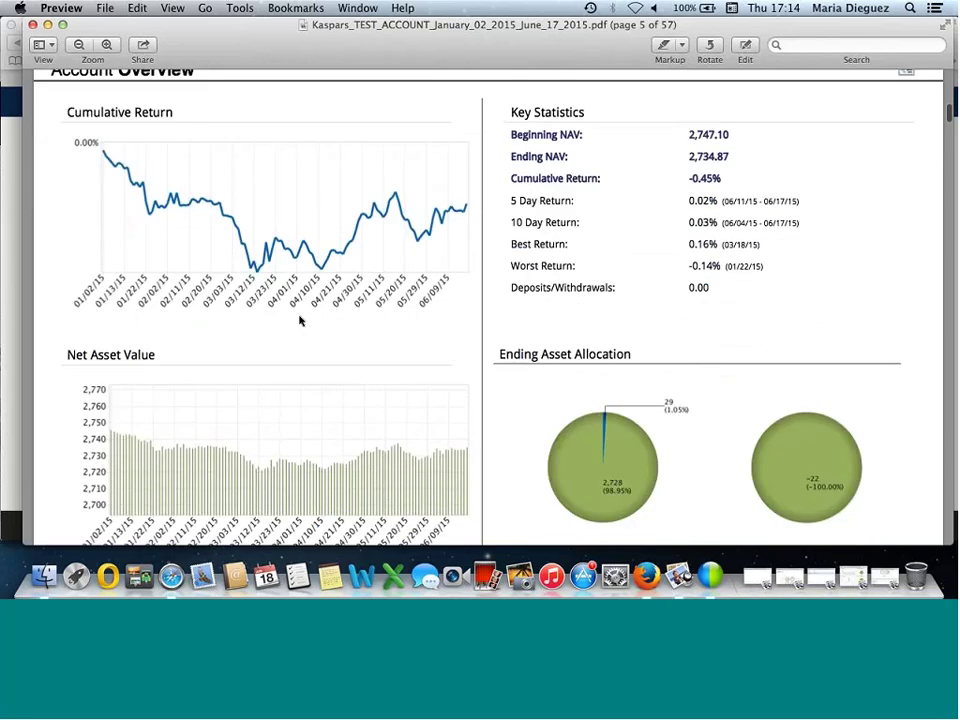
pyautogui.scroll(-5, 222, 395)
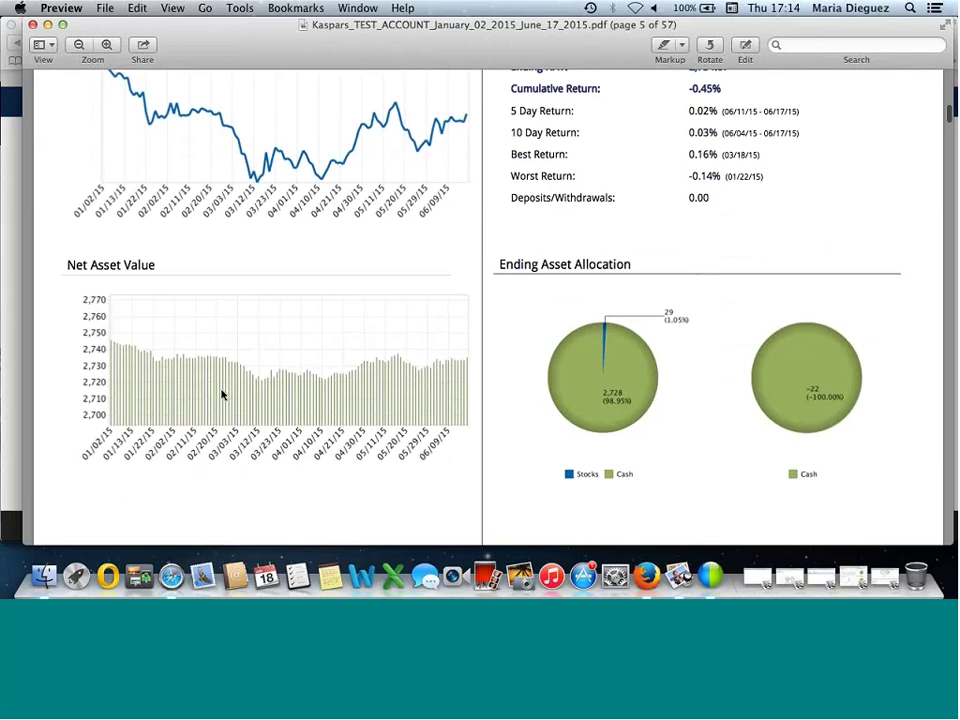
pyautogui.scroll(-15, 321, 396)
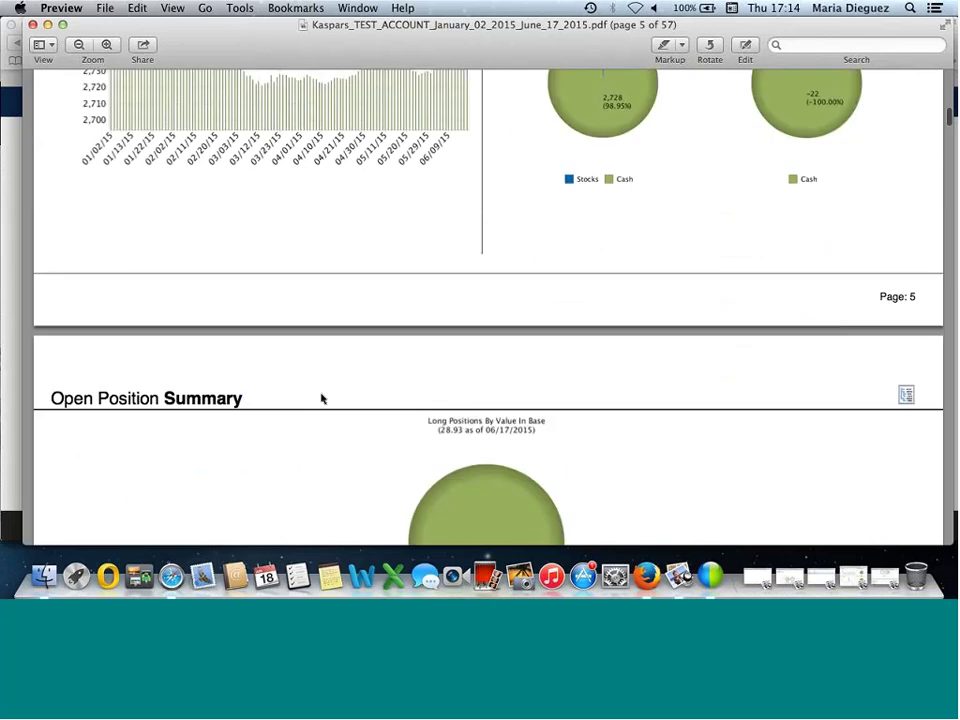
pyautogui.scroll(-20, 321, 398)
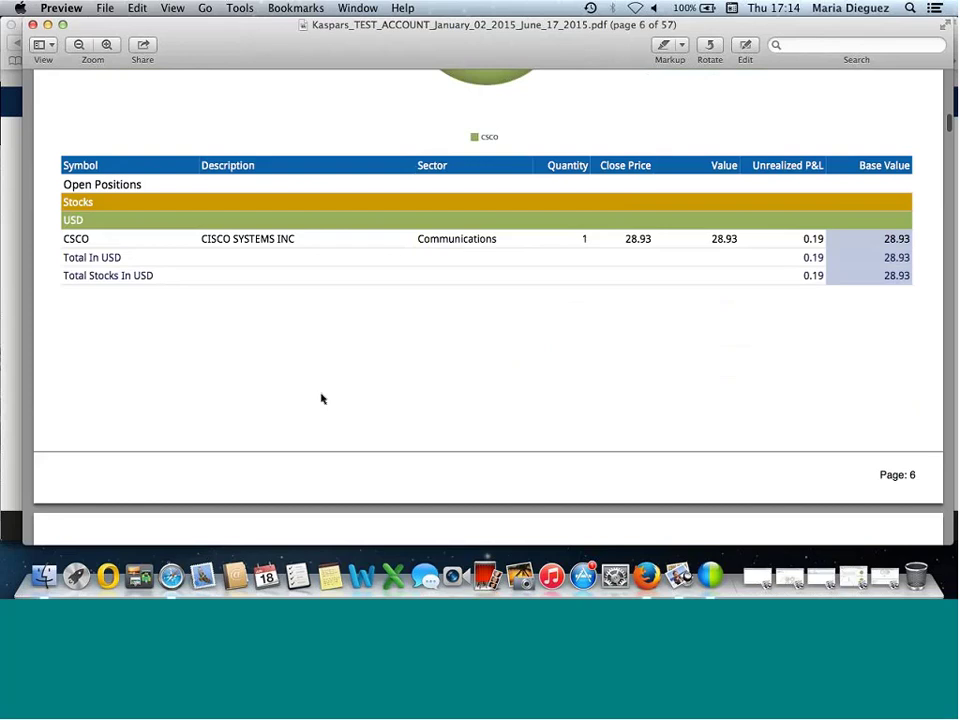
pyautogui.scroll(-2, 321, 398)
# - Examine the Allocation By Asset Class chart and its daily table of stocks, cash and NAV
pyautogui.scroll(-20, 321, 398)
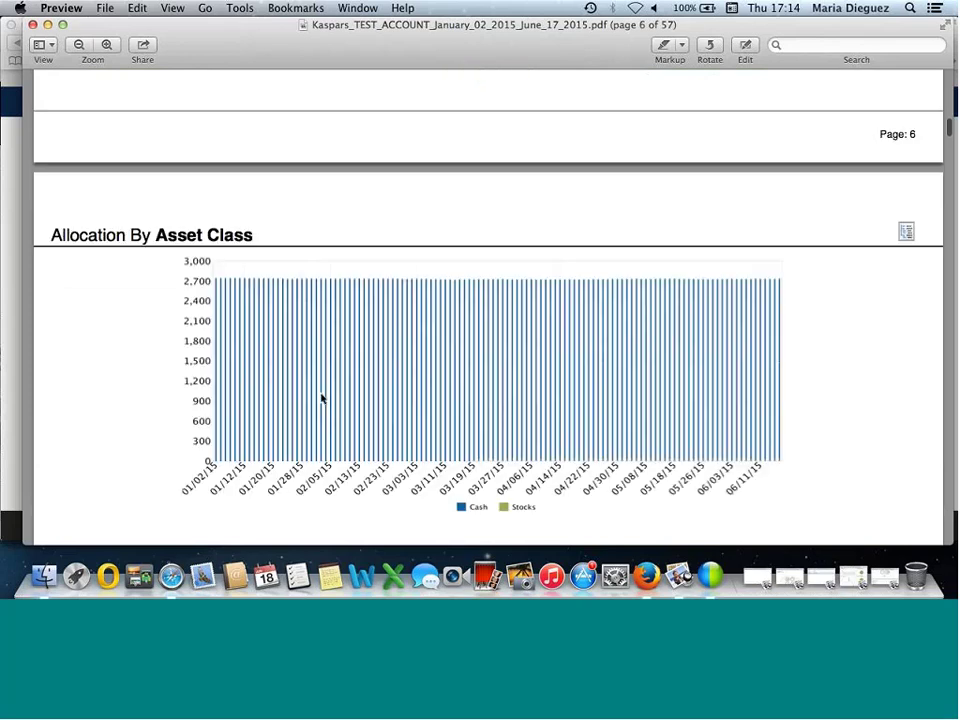
pyautogui.scroll(-15, 321, 398)
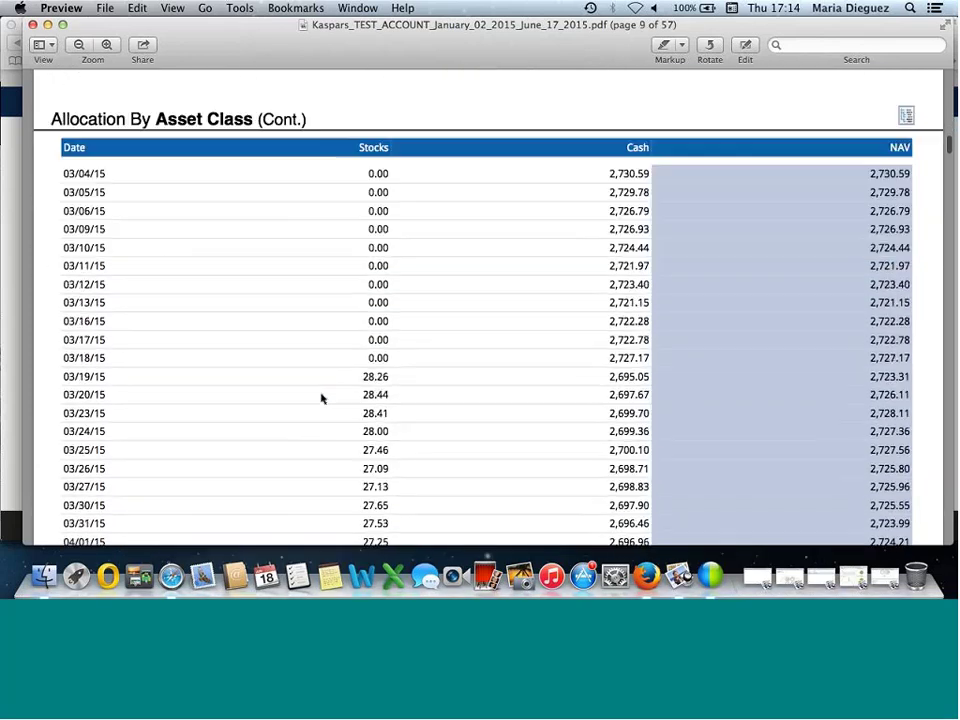
pyautogui.scroll(-3, 279, 221)
pyautogui.scroll(-4, 278, 219)
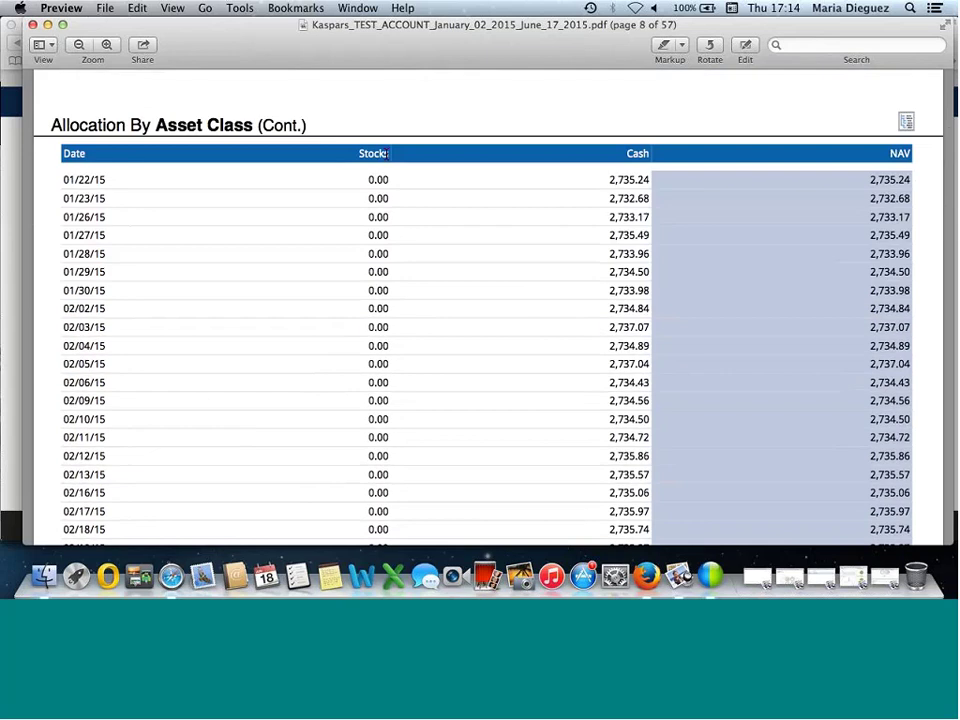
pyautogui.scroll(-1, 333, 327)
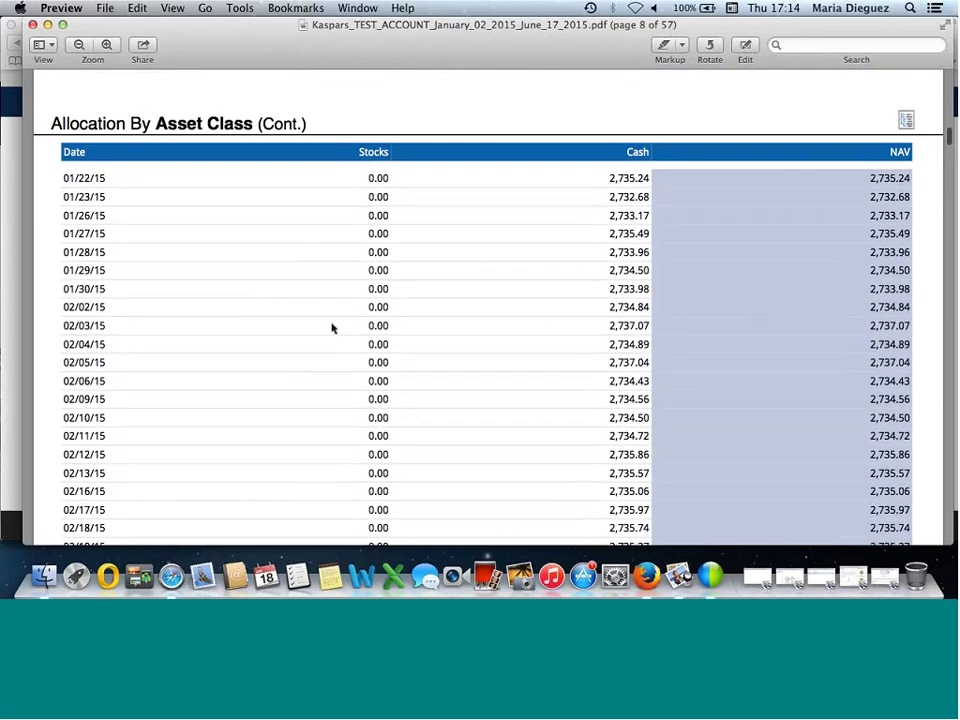
pyautogui.scroll(-2, 333, 327)
pyautogui.scroll(-2, 333, 327)
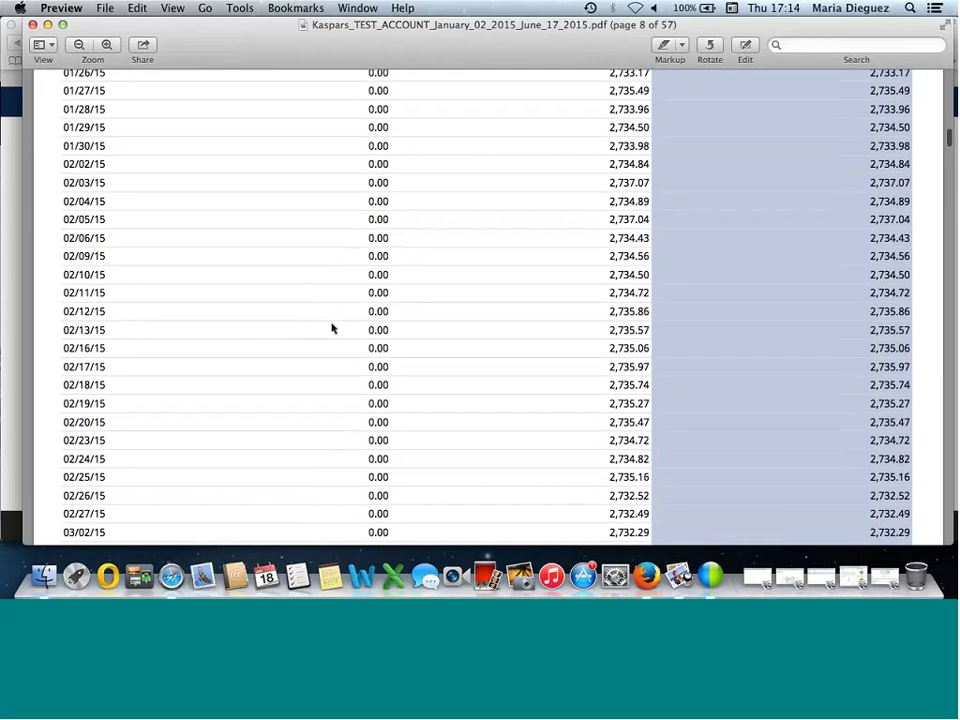
# - Examine the rest of the asset class table and the Allocation By Sector section's daily Communications and Total figures
pyautogui.scroll(-20, 333, 327)
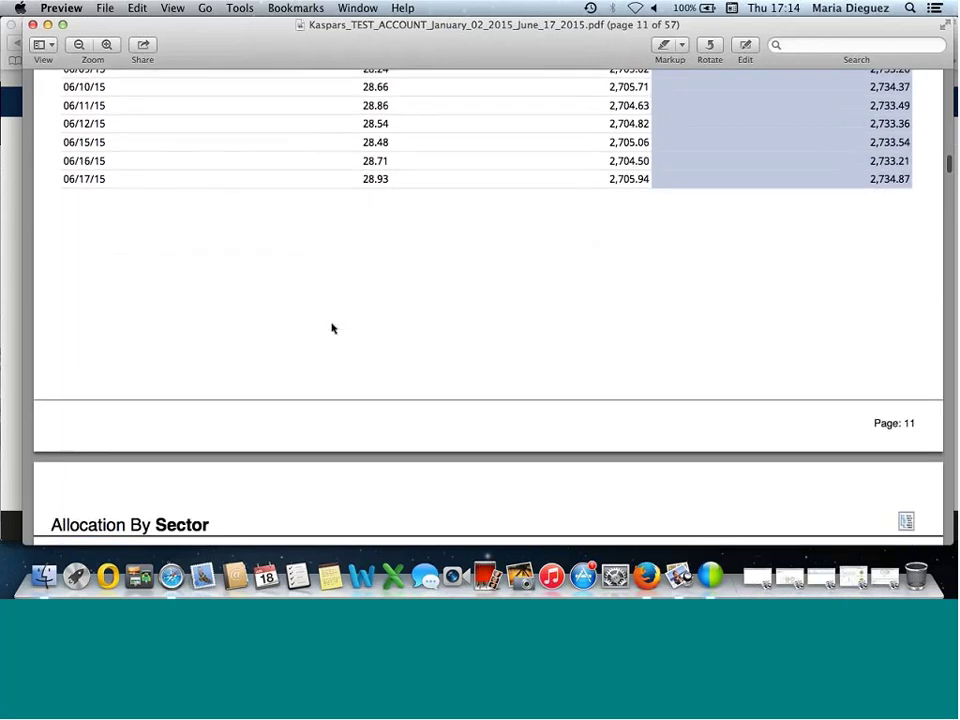
pyautogui.scroll(-20, 333, 327)
pyautogui.scroll(-7, 333, 327)
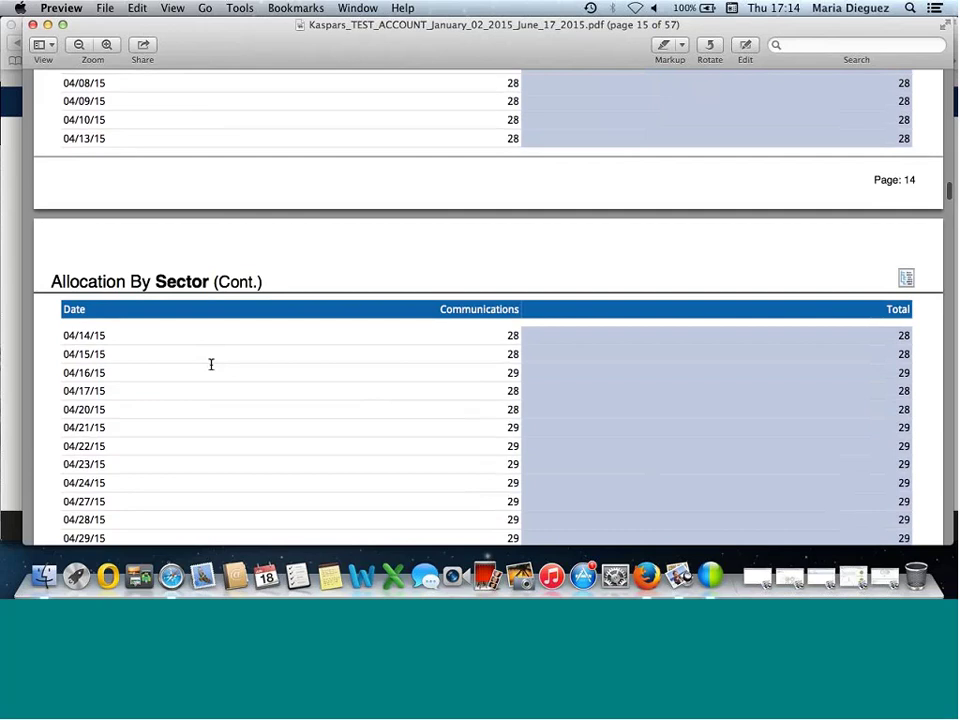
pyautogui.scroll(-10, 211, 364)
pyautogui.scroll(7, 384, 415)
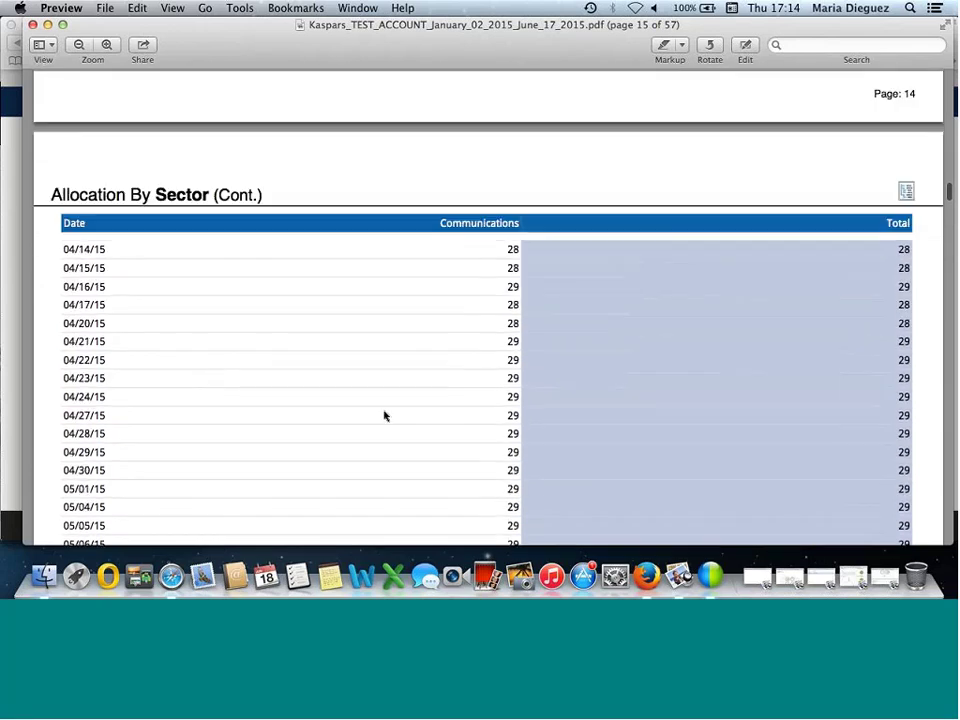
pyautogui.scroll(-3, 384, 415)
pyautogui.scroll(-4, 384, 415)
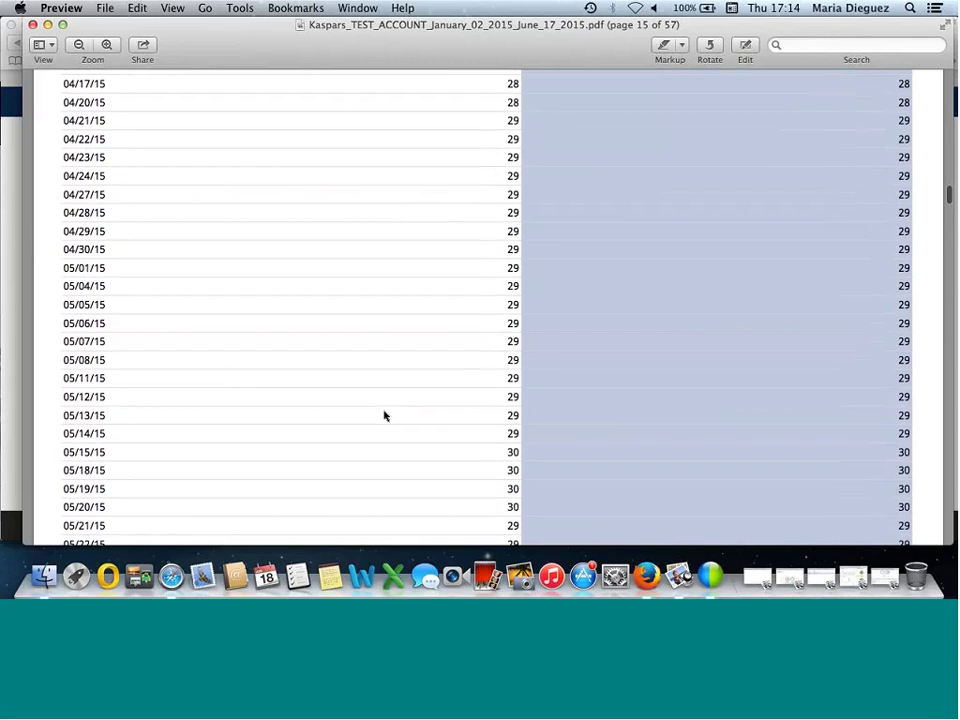
pyautogui.scroll(-1, 384, 415)
# - Examine the Allocation By Region page's region and Top 5 Countries charts and their weight tables
pyautogui.scroll(-15, 384, 415)
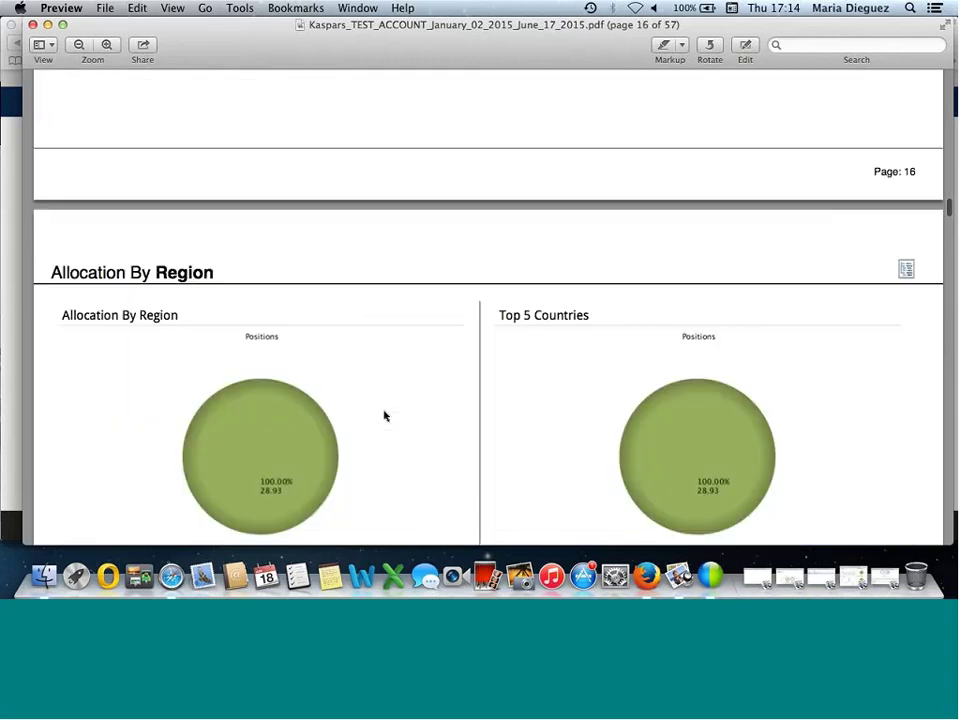
pyautogui.scroll(-3, 386, 355)
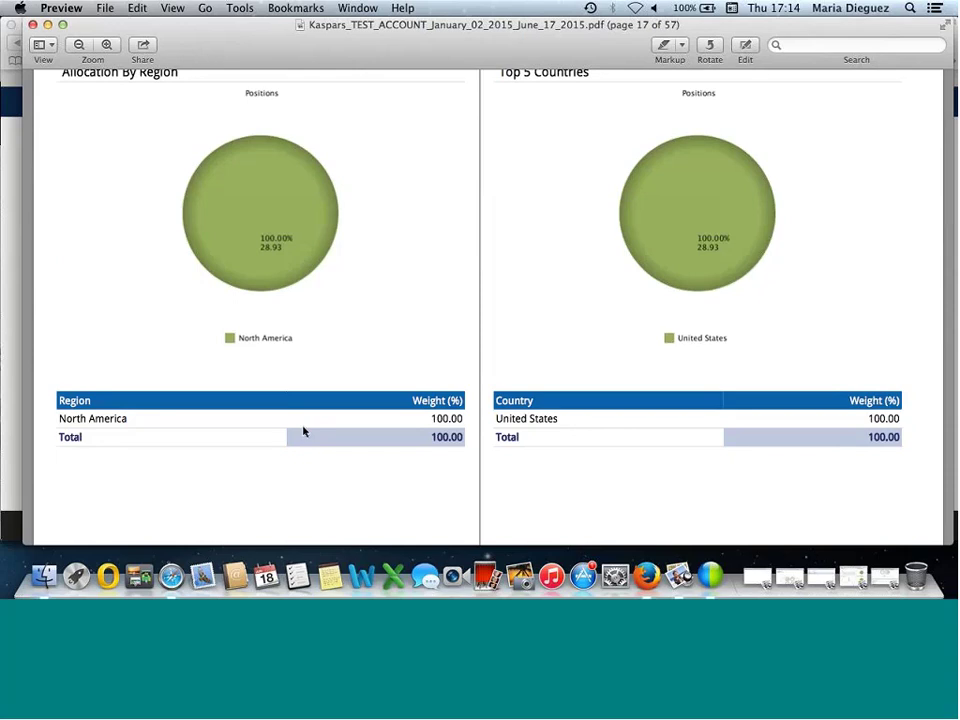
pyautogui.scroll(-1, 304, 431)
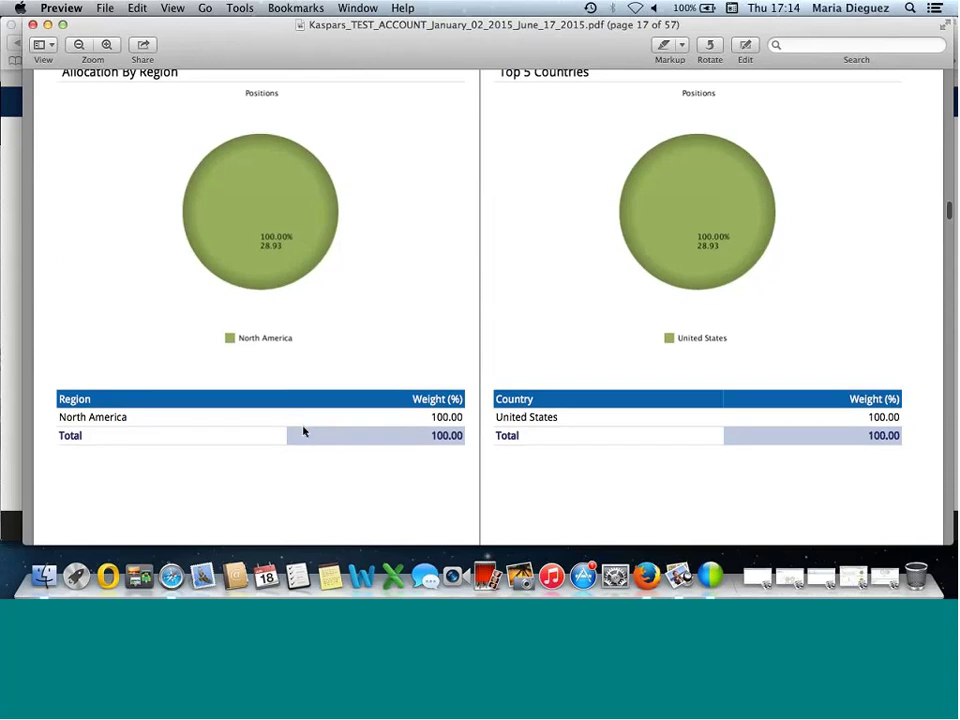
pyautogui.scroll(-5, 304, 431)
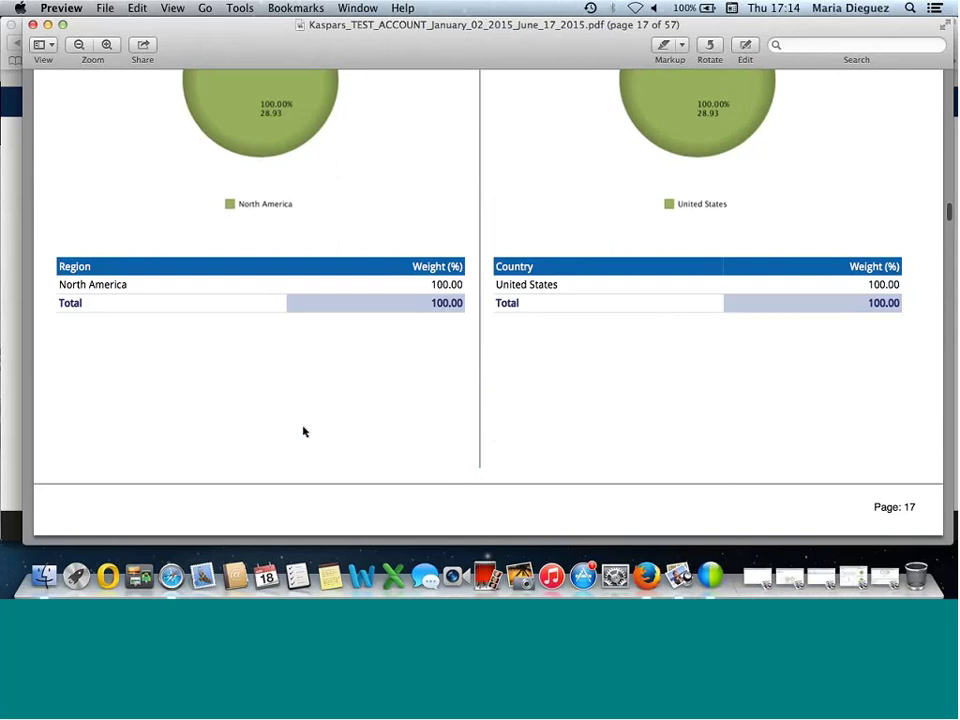
# - Examine the Time Period Performance Statistics and the Time Period Benchmark Comparison of the consolidated account against SPX, EFA and VT
pyautogui.scroll(-10, 304, 431)
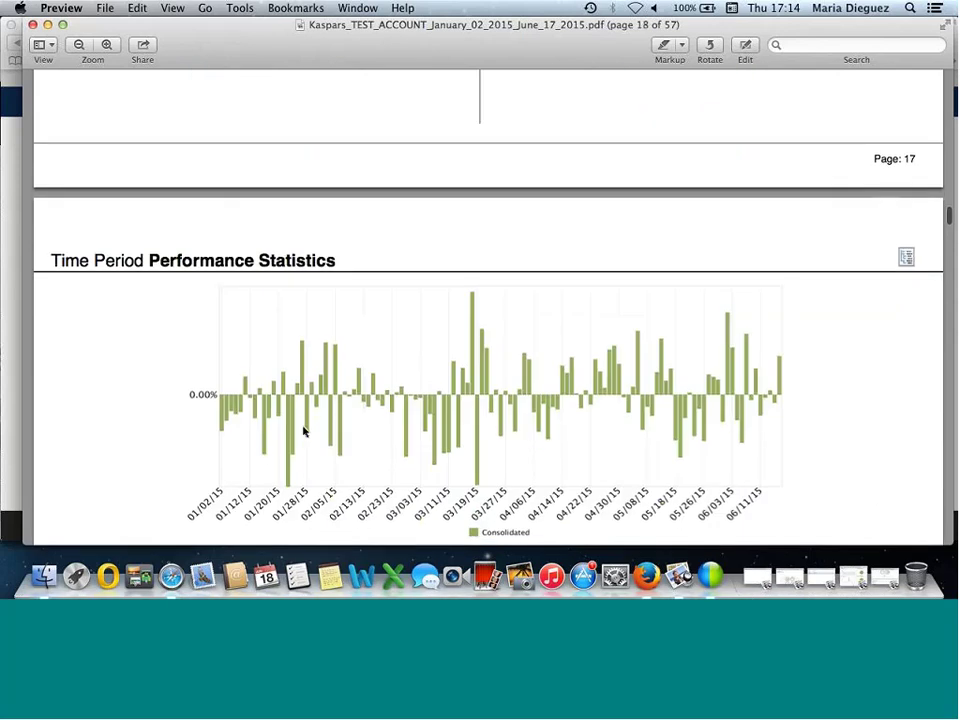
pyautogui.scroll(-20, 144, 345)
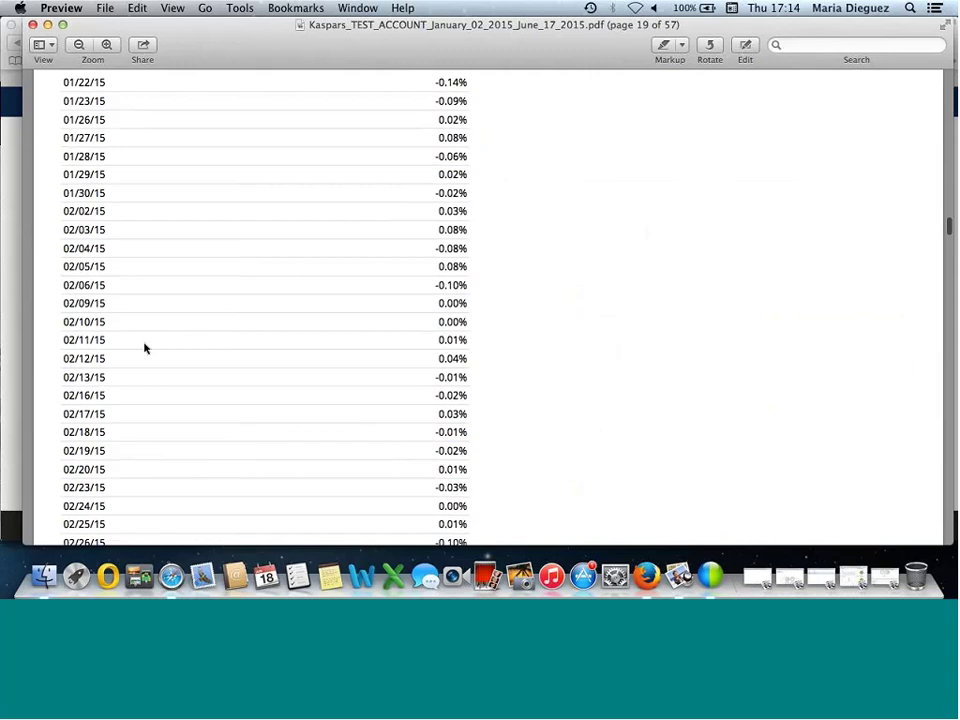
pyautogui.scroll(-20, 144, 347)
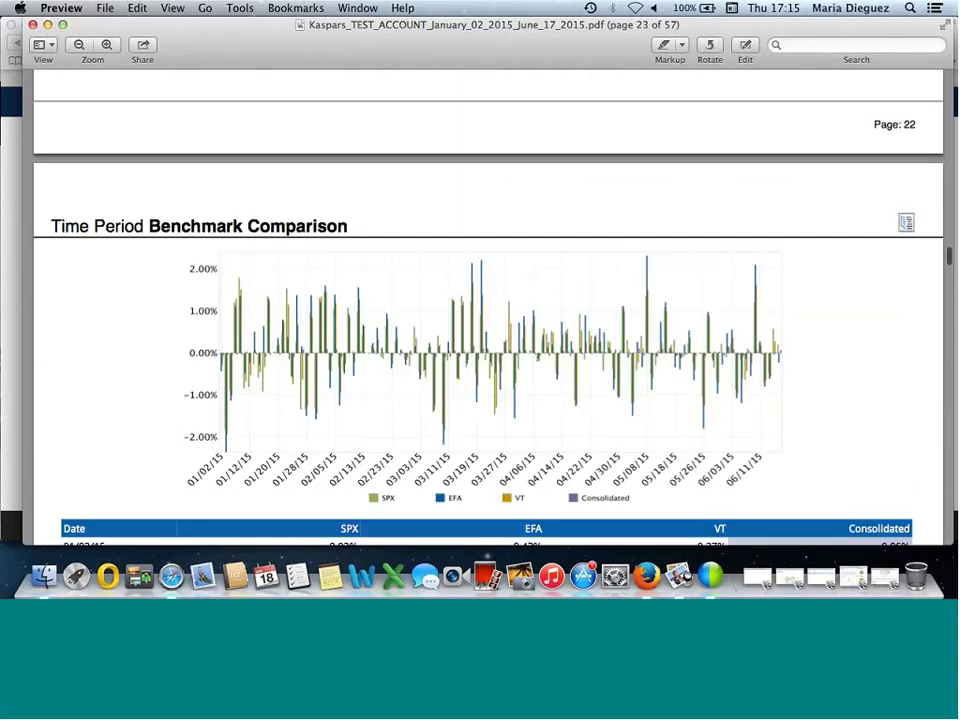
pyautogui.scroll(-3, 154, 431)
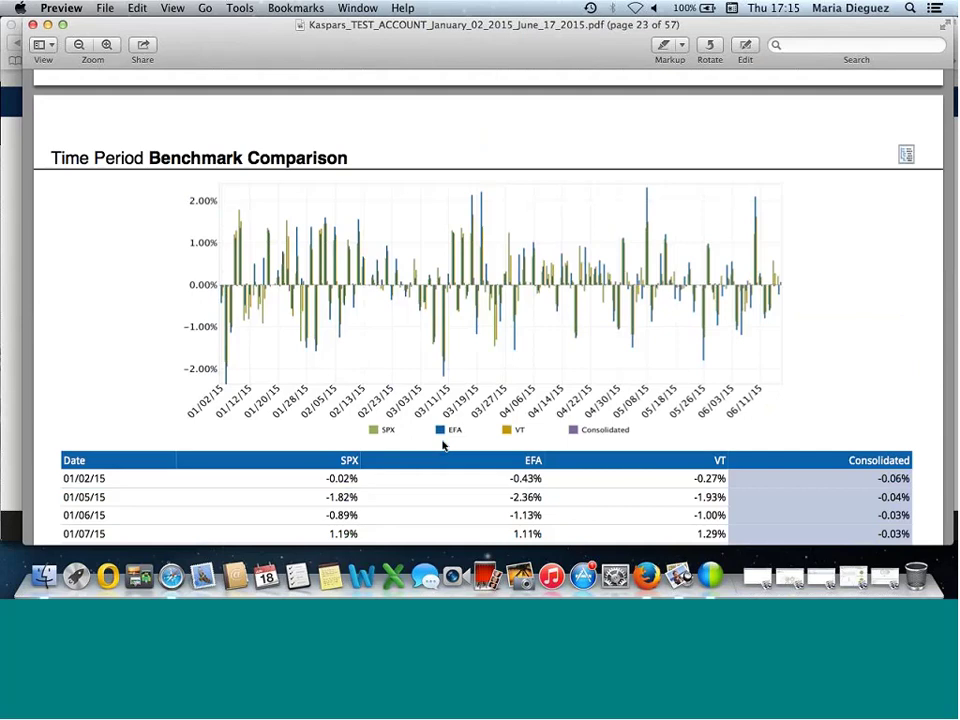